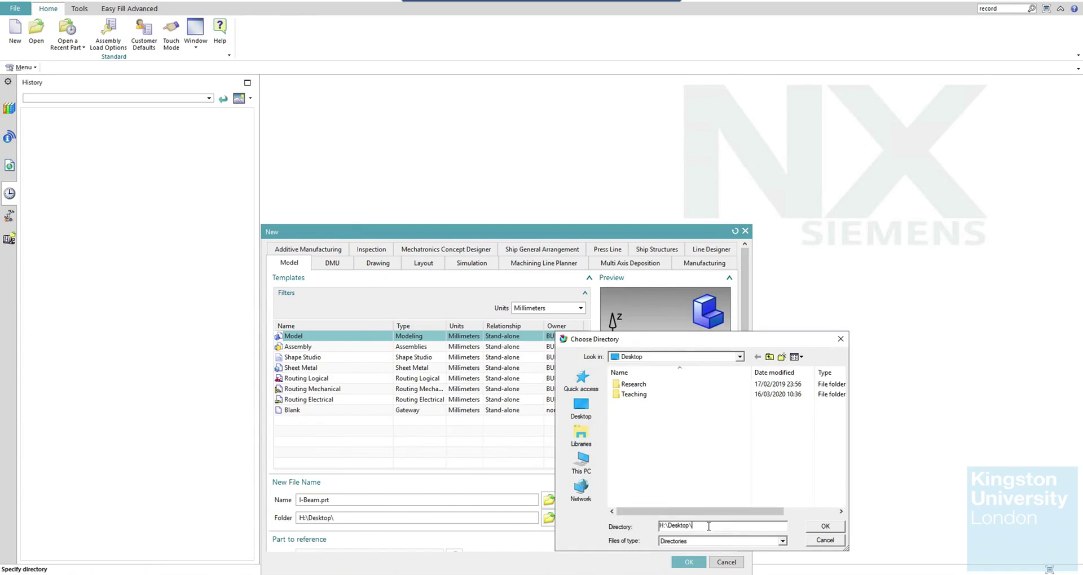
# Create a folder named NX FEA - 02 on the Desktop and set it as the new part's location.
pyautogui.click(781, 357)
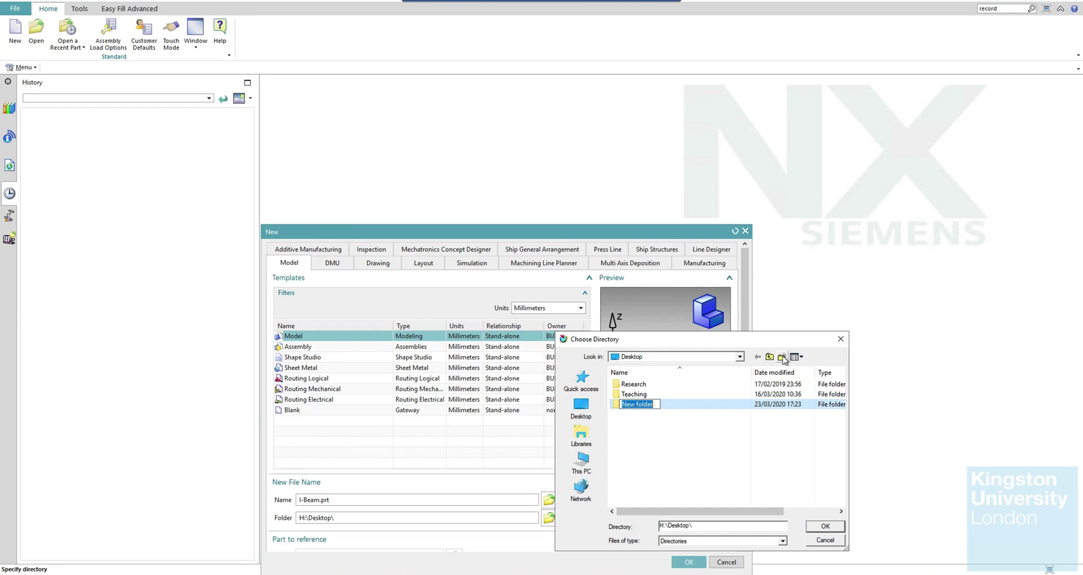
pyautogui.write('NX FEA - 02')
pyautogui.click(637, 415)
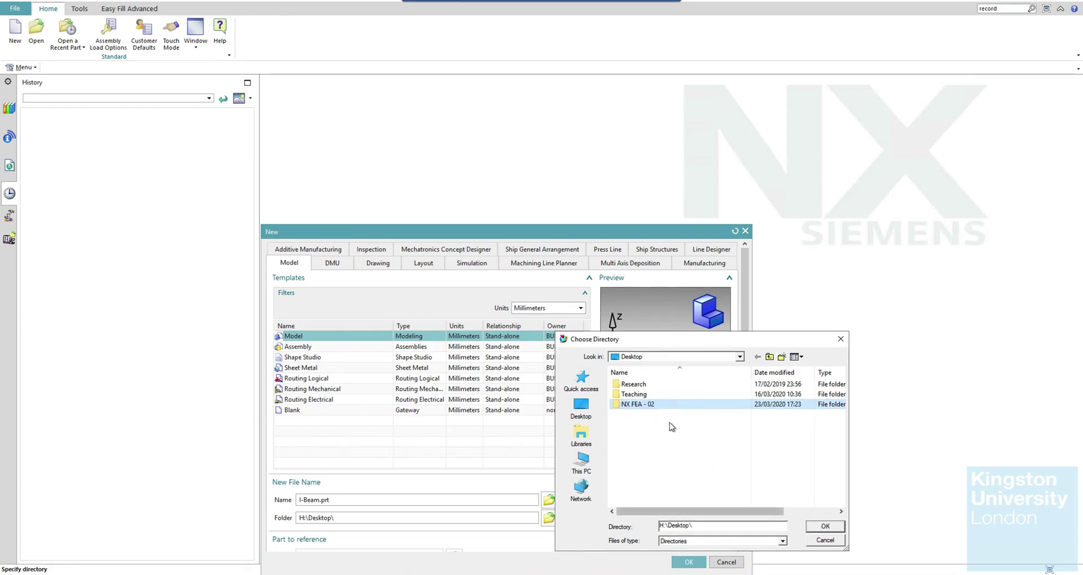
pyautogui.doubleClick(660, 405)
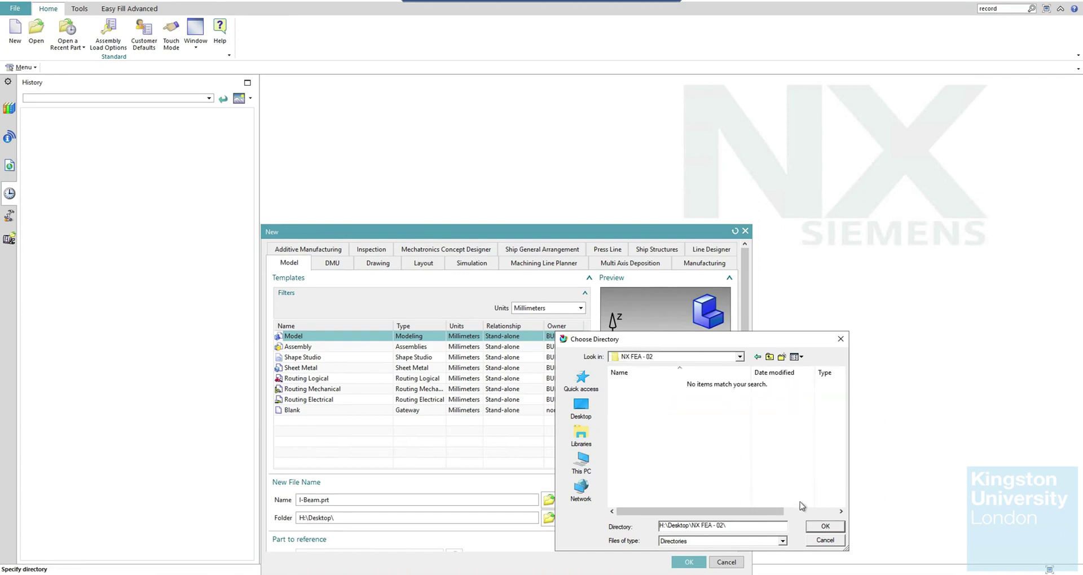
pyautogui.click(824, 526)
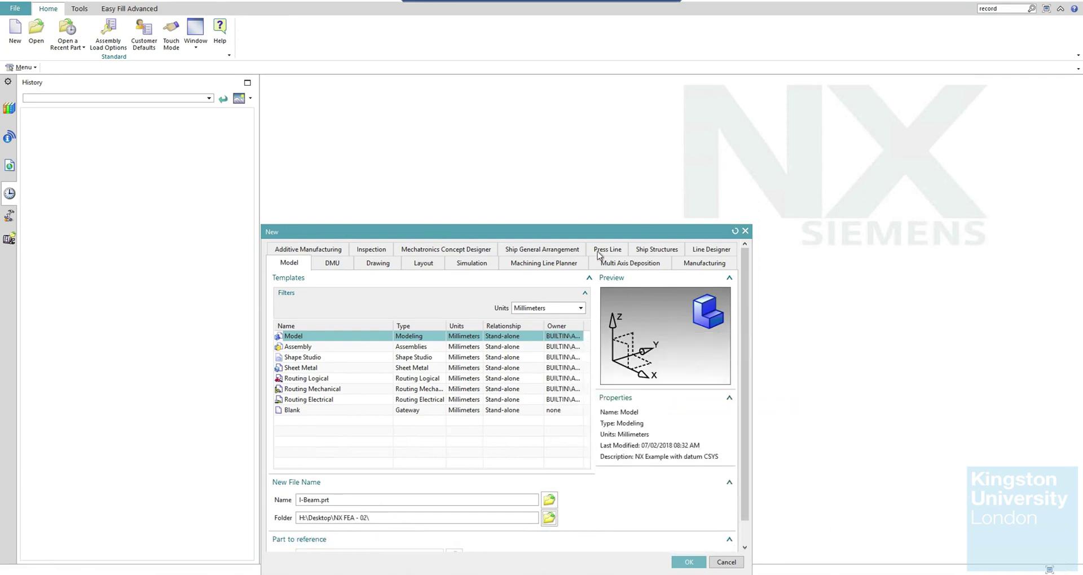
# Name the part file I-Beam-01.prt and create it from the millimetre Model template.
pyautogui.scroll(-1, 694, 484)
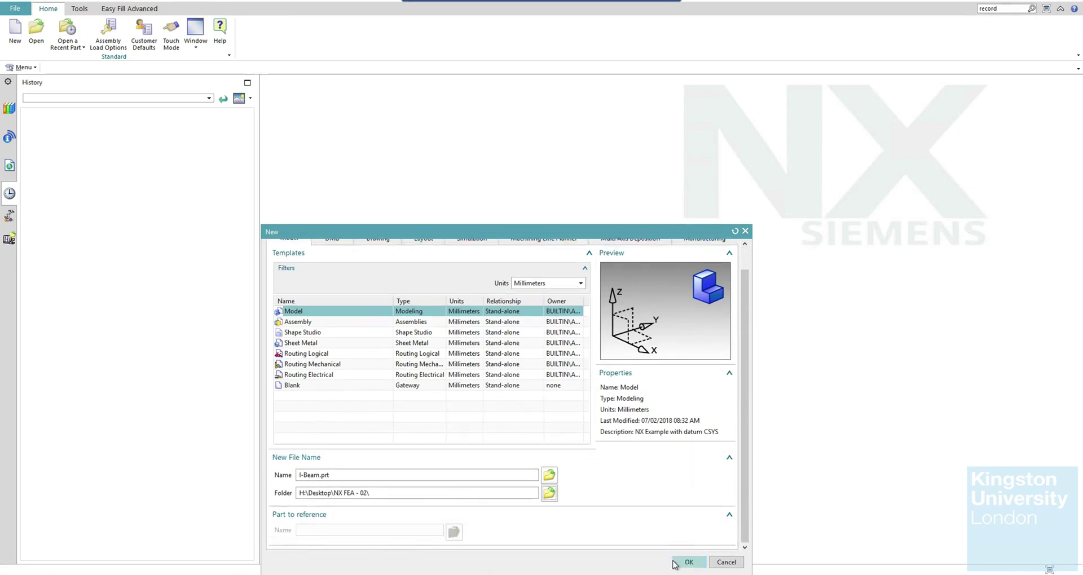
pyautogui.click(682, 562)
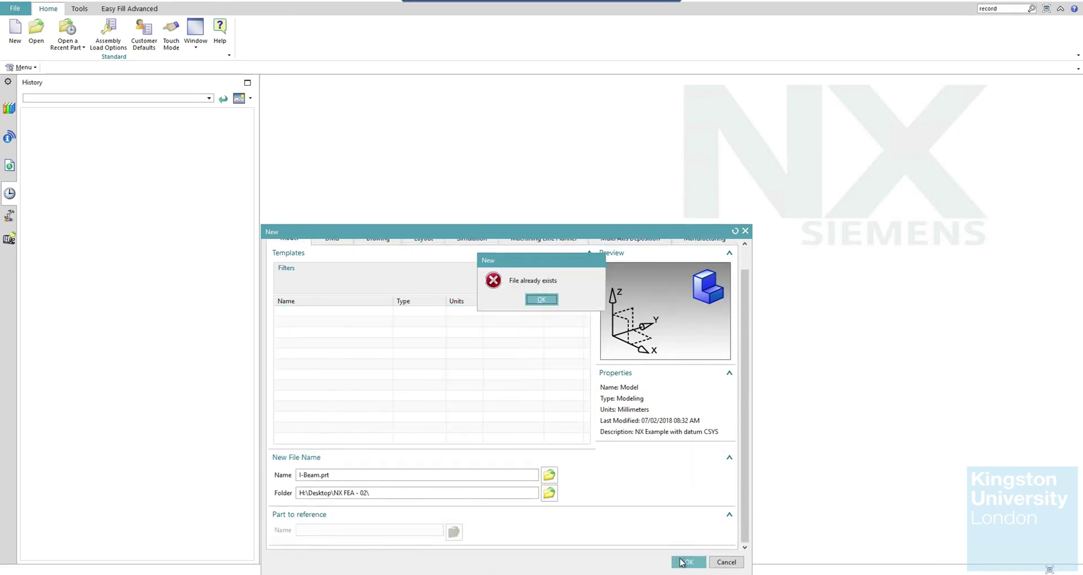
pyautogui.click(541, 300)
pyautogui.click(320, 476)
pyautogui.write('_02')
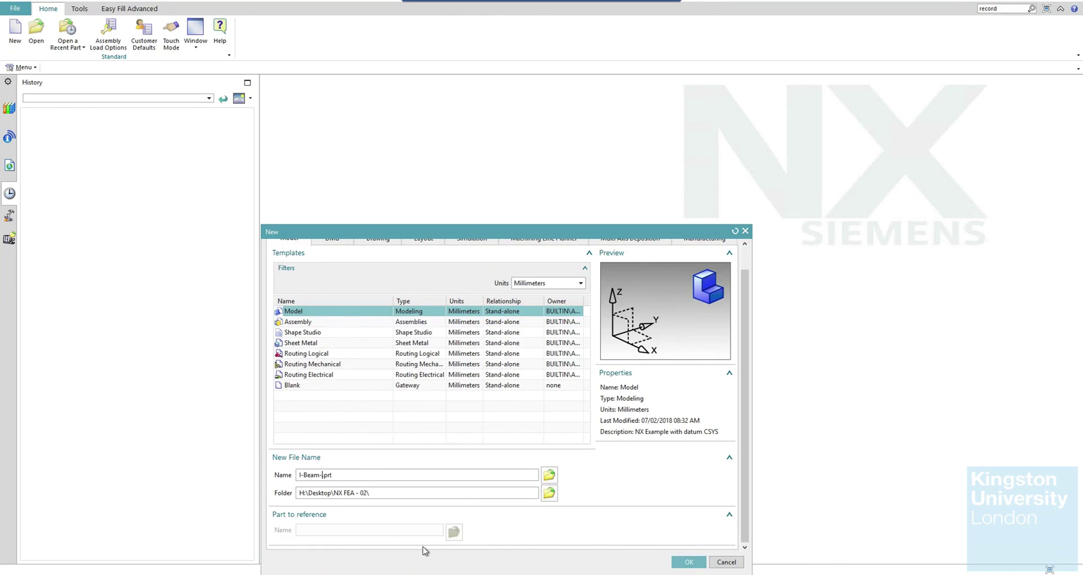
pyautogui.press('Return')
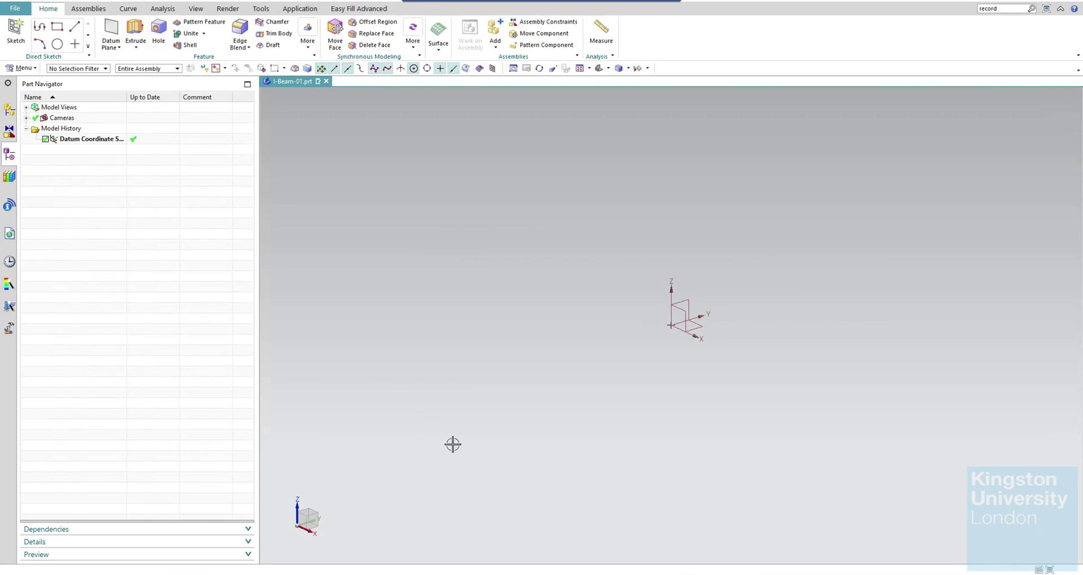
# Sketch a 1500 mm line along the X axis from the origin on the XY plane and finish the sketch.
pyautogui.click(16, 32)
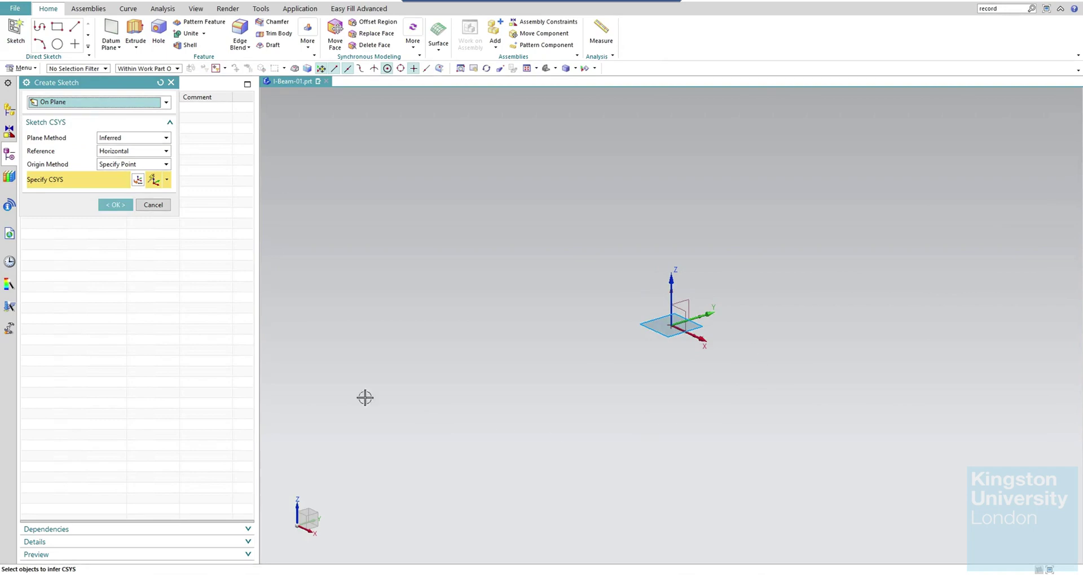
pyautogui.click(125, 206)
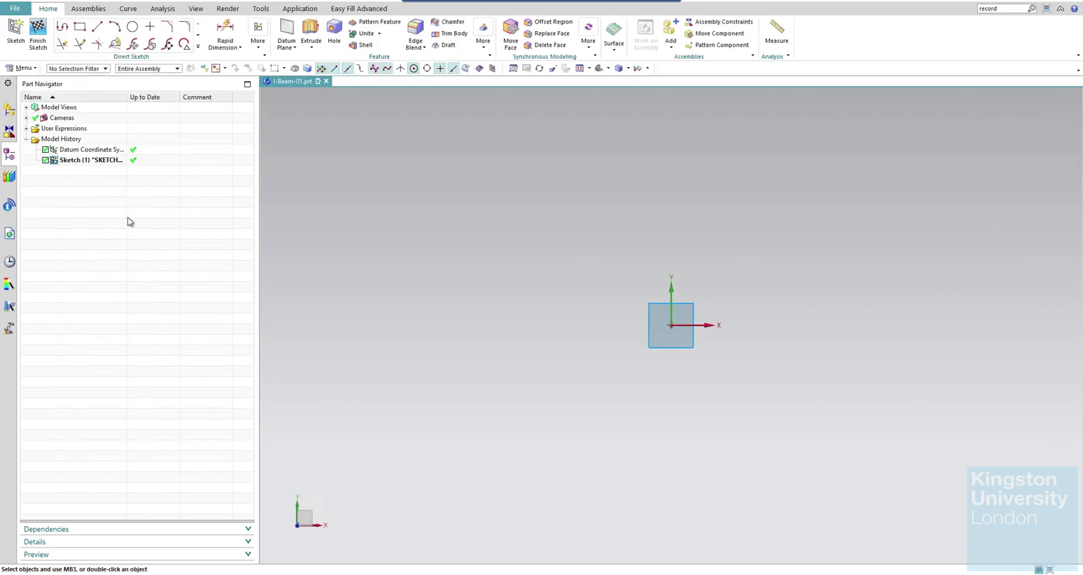
pyautogui.click(97, 27)
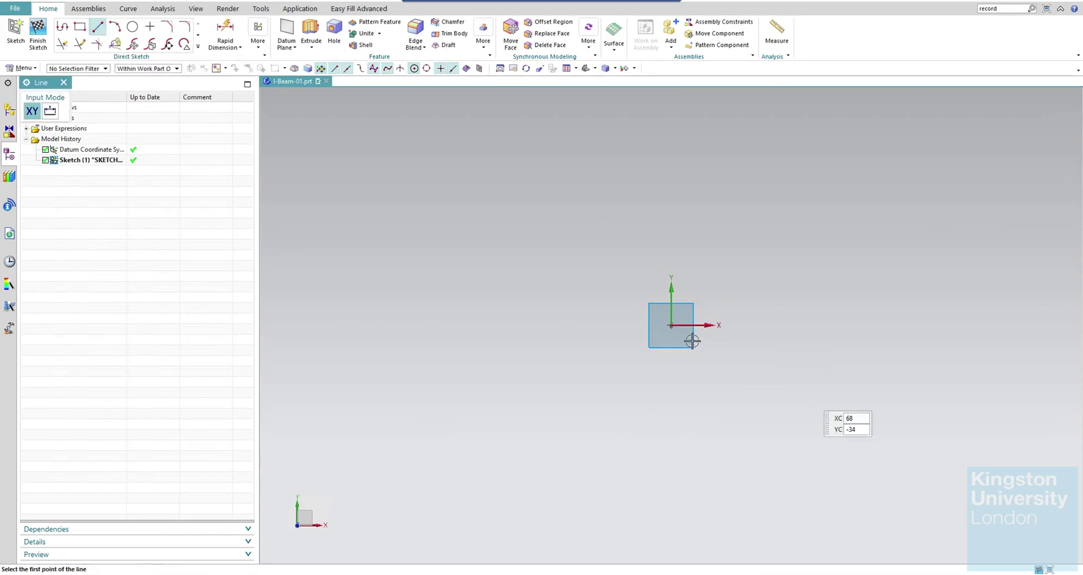
pyautogui.click(669, 325)
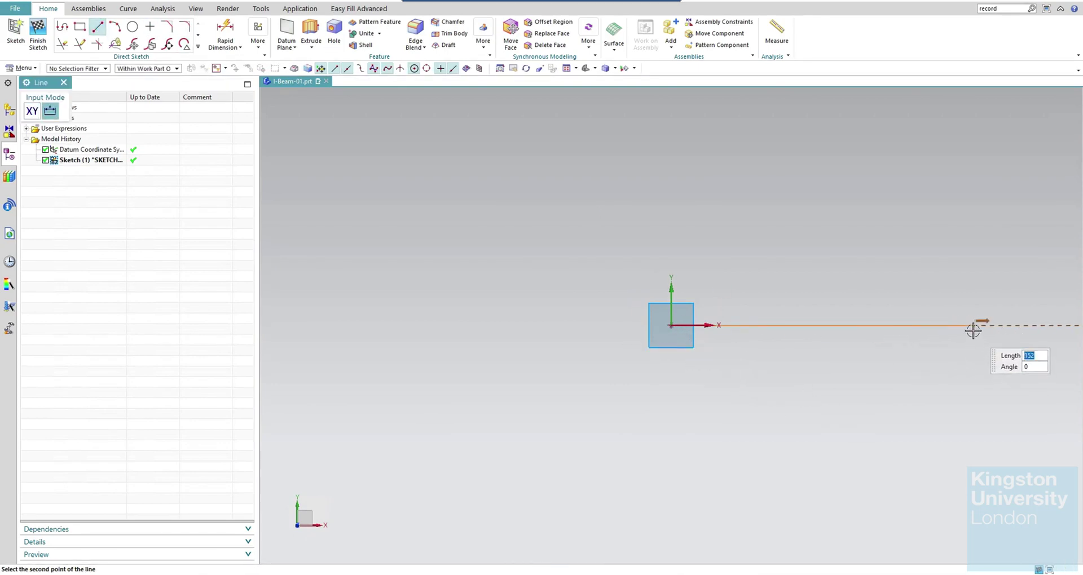
pyautogui.write('1500')
pyautogui.press('Tab')
pyautogui.press('Return')
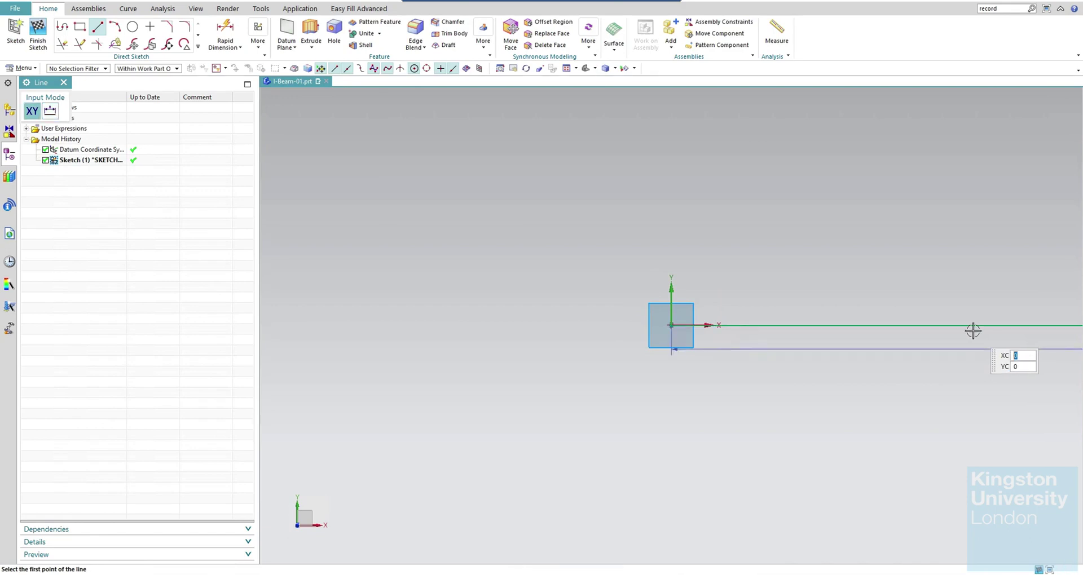
pyautogui.press('Escape')
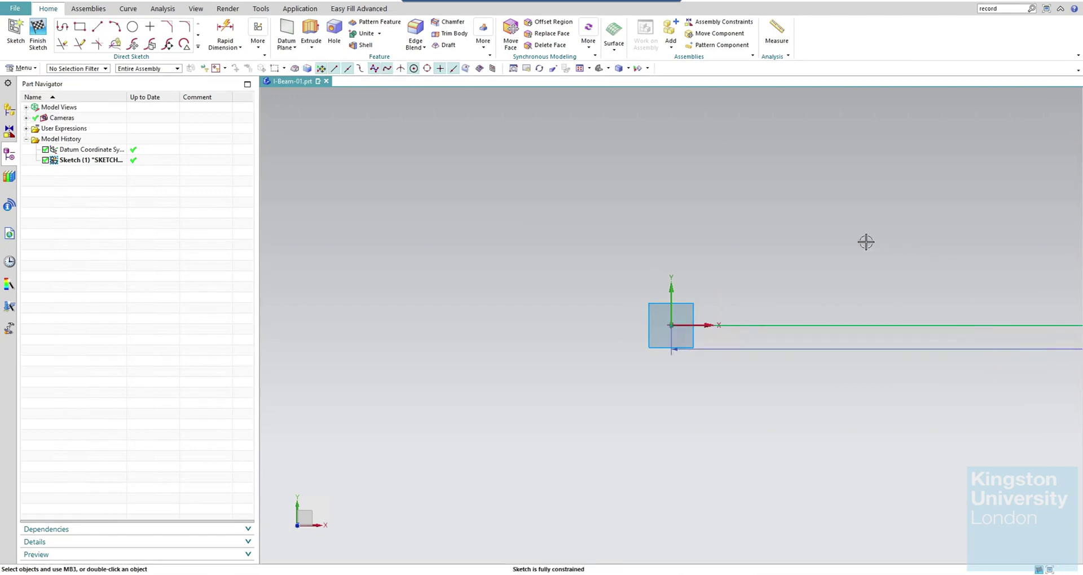
pyautogui.click(579, 68)
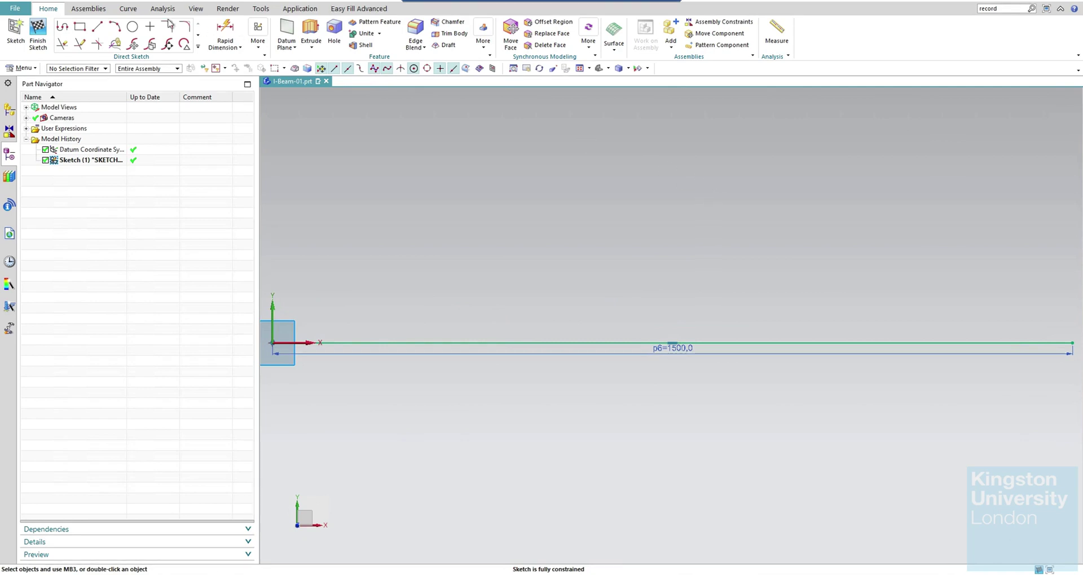
pyautogui.click(39, 32)
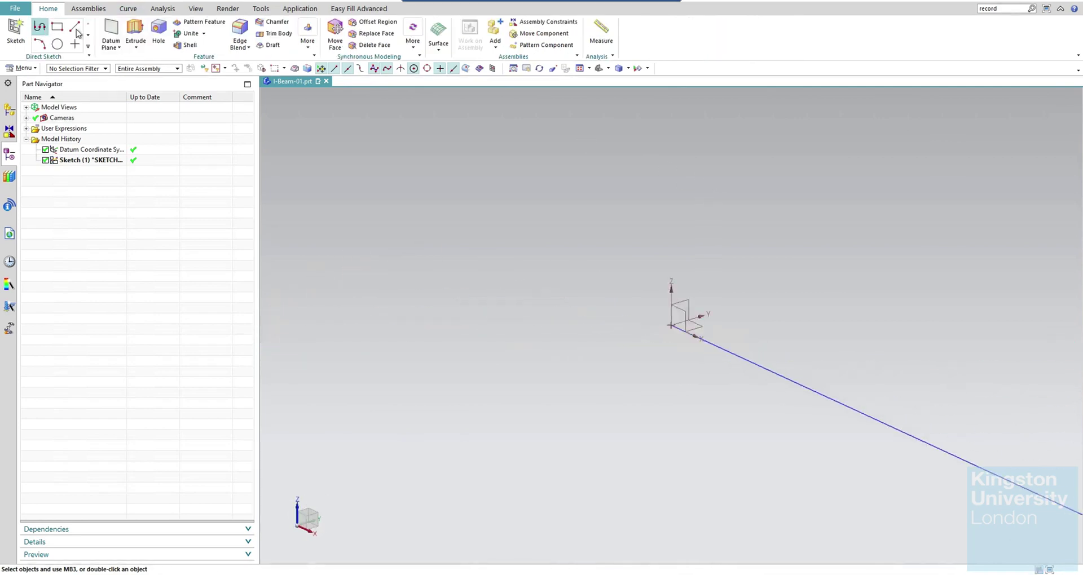
pyautogui.click(601, 68)
pyautogui.keyDown('shift'); pyautogui.moveTo(766, 172); pyautogui.dragTo(696, 144, button='middle'); pyautogui.keyUp('shift')
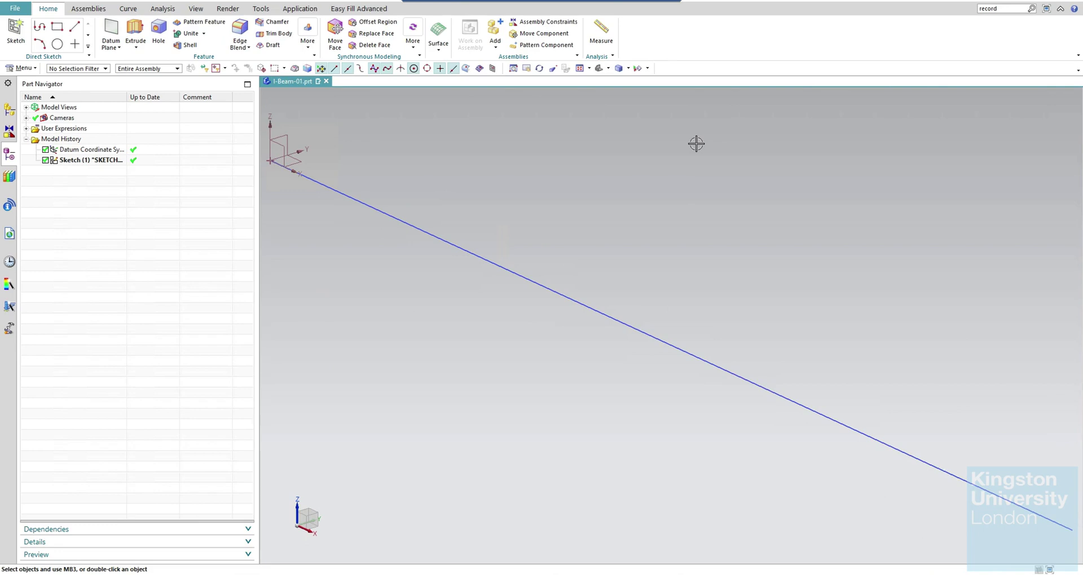
# Switch the beam part to the Pre/Post simulation application.
pyautogui.click(16, 9)
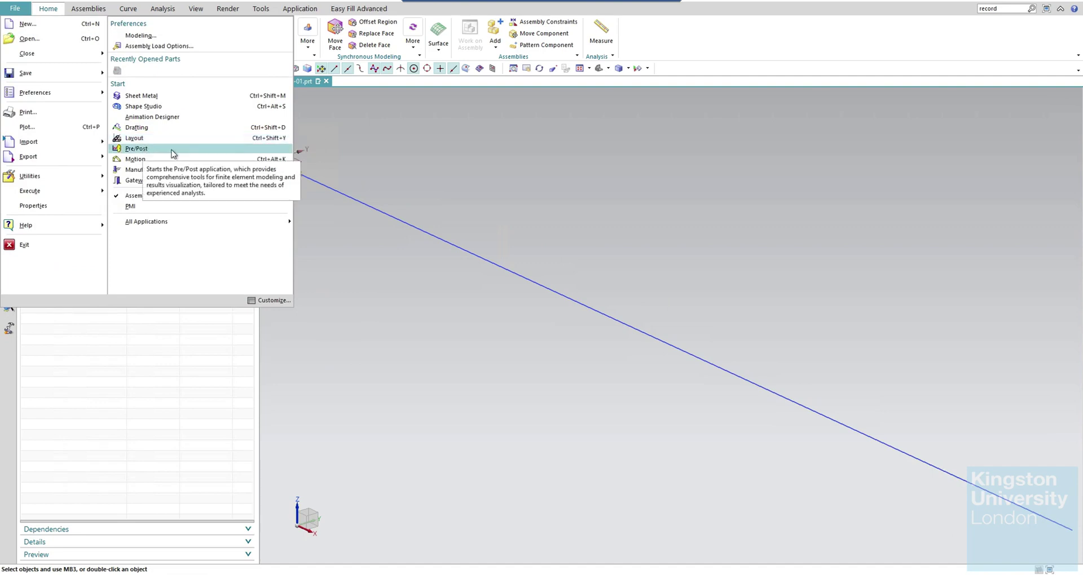
pyautogui.click(313, 6)
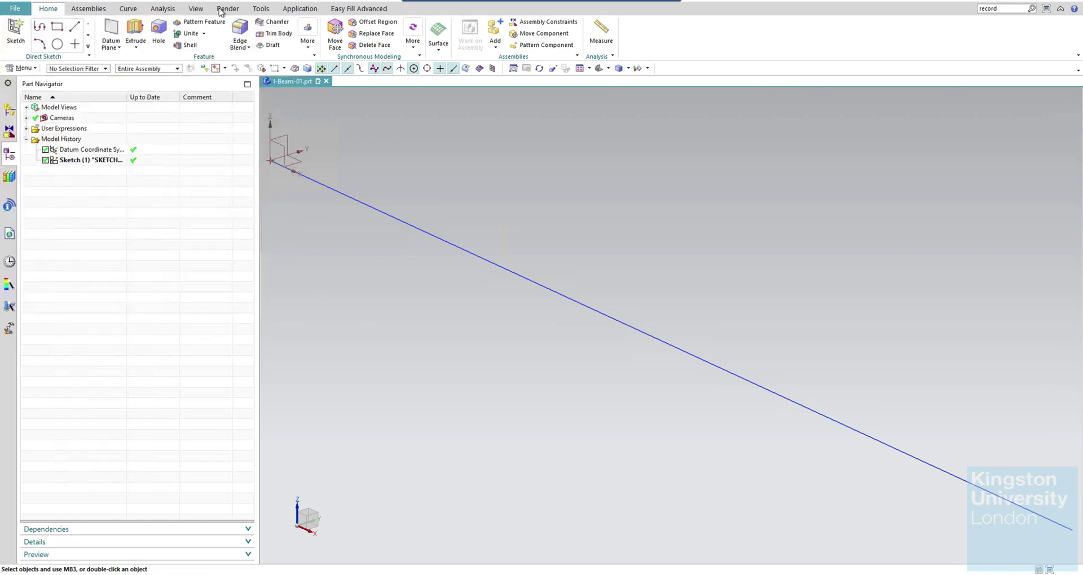
pyautogui.click(303, 9)
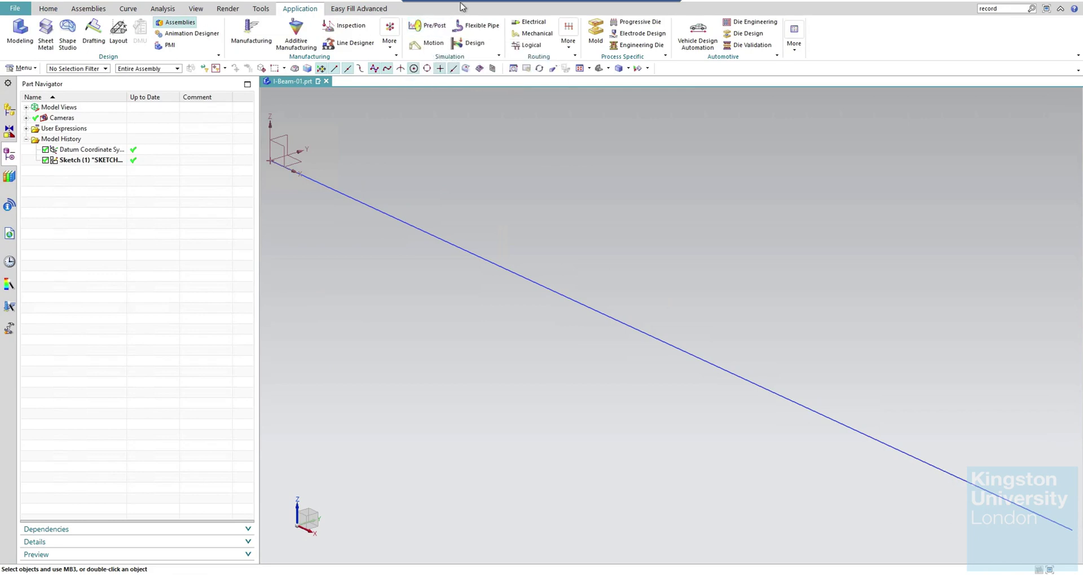
pyautogui.click(432, 28)
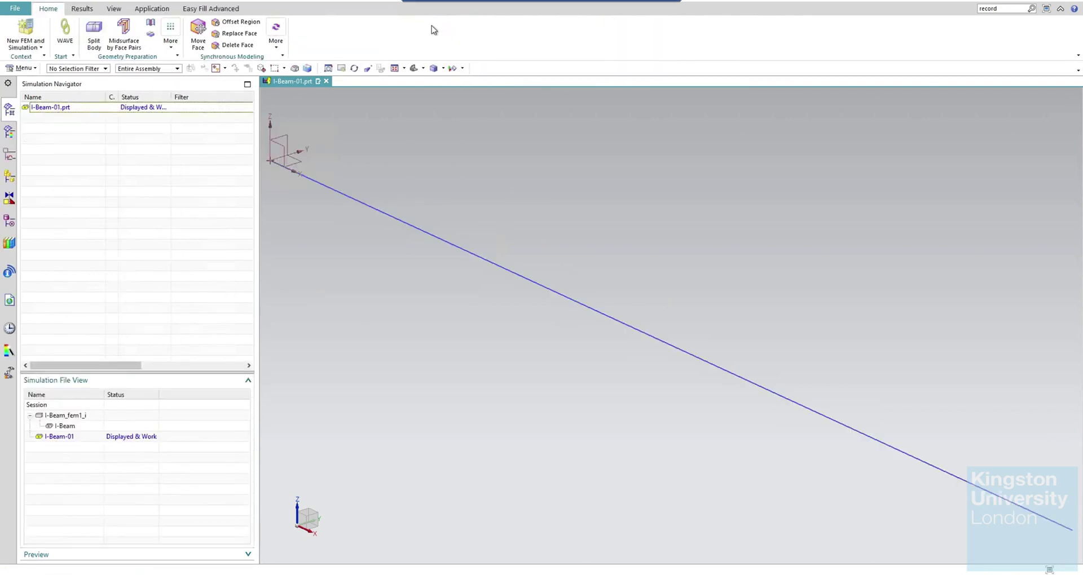
# Start a new FEM and simulation for the I-Beam-01 part and include Lines in its CAD geometry options.
pyautogui.click(40, 49)
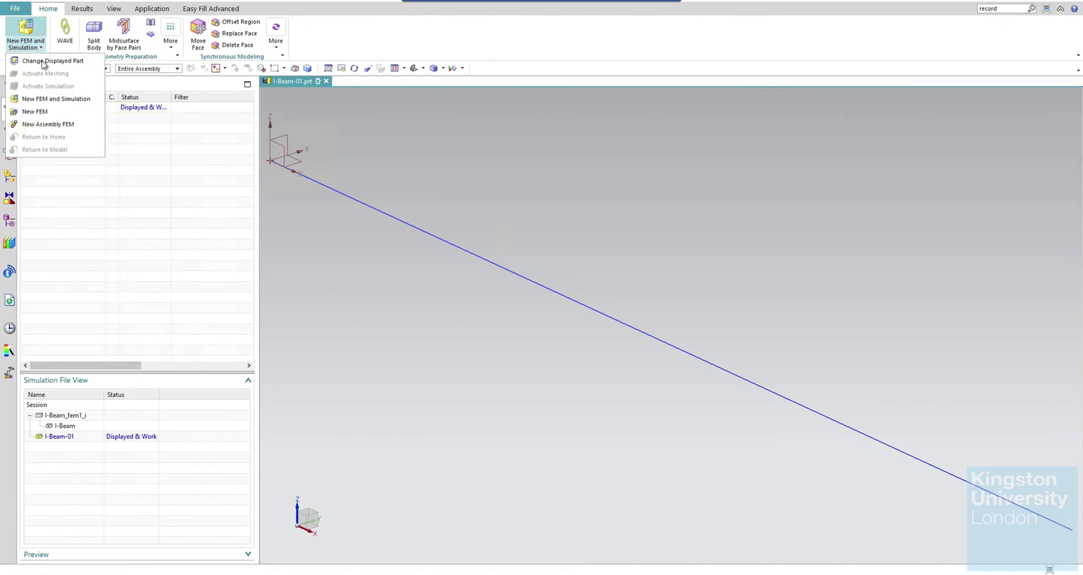
pyautogui.click(68, 102)
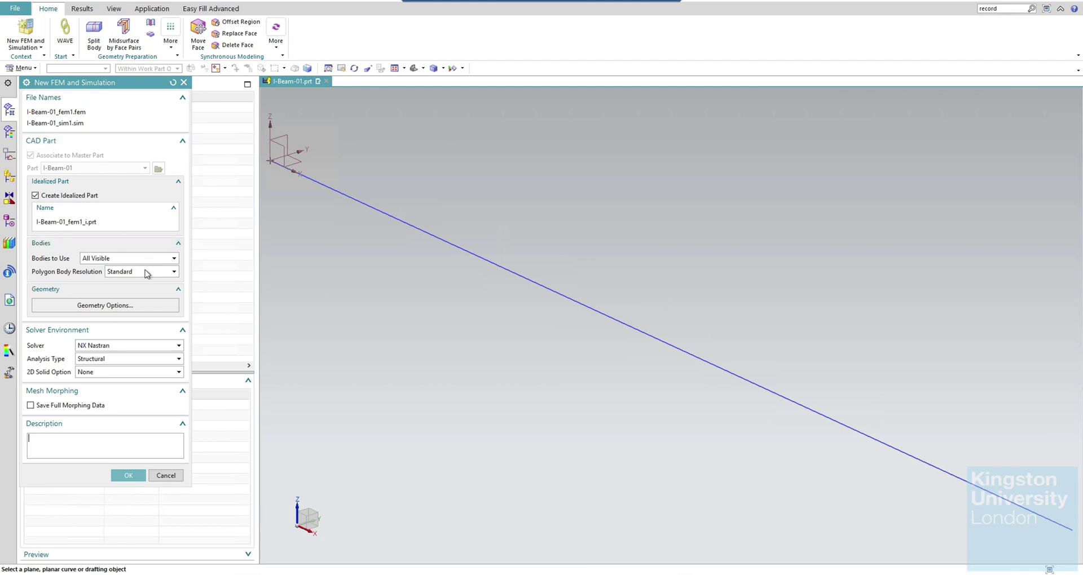
pyautogui.click(129, 308)
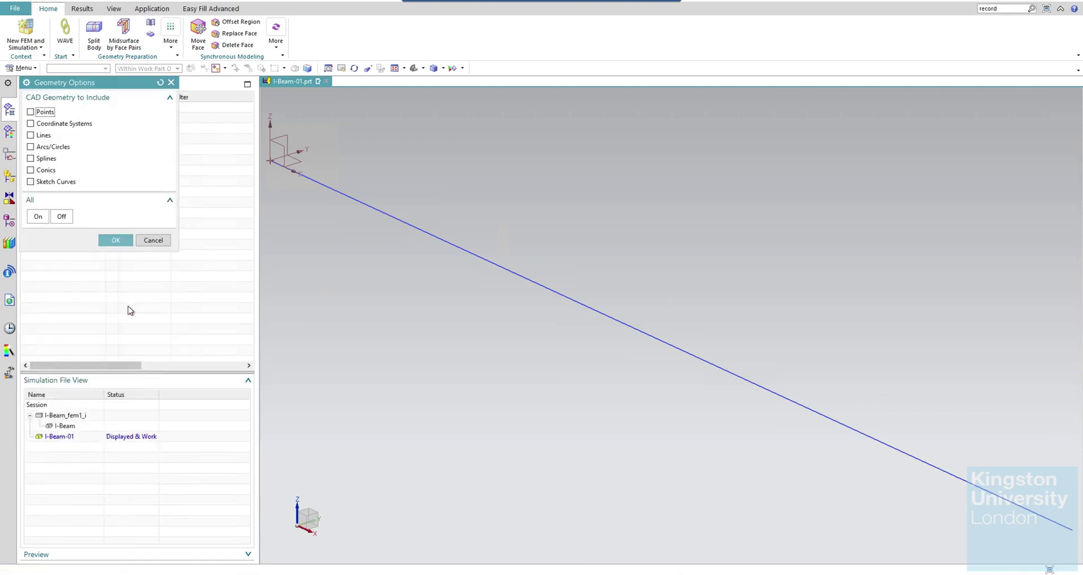
pyautogui.click(31, 136)
pyautogui.click(112, 242)
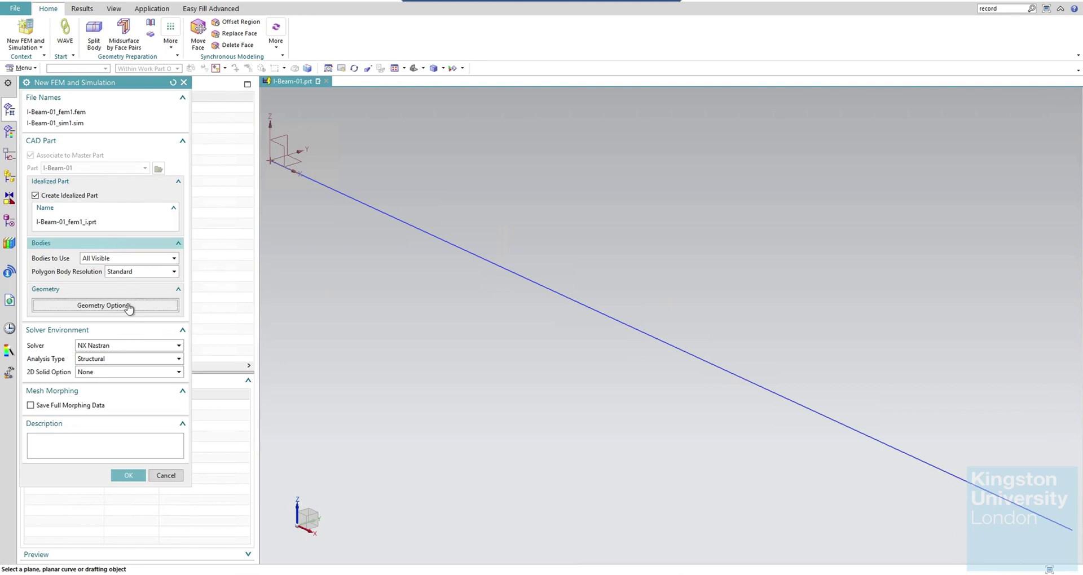
# Create the FEM and simulation with the NX Nastran structural solver, adding Solution 1 as SOL 101 Linear Statics - Global Constraints.
pyautogui.click(106, 346)
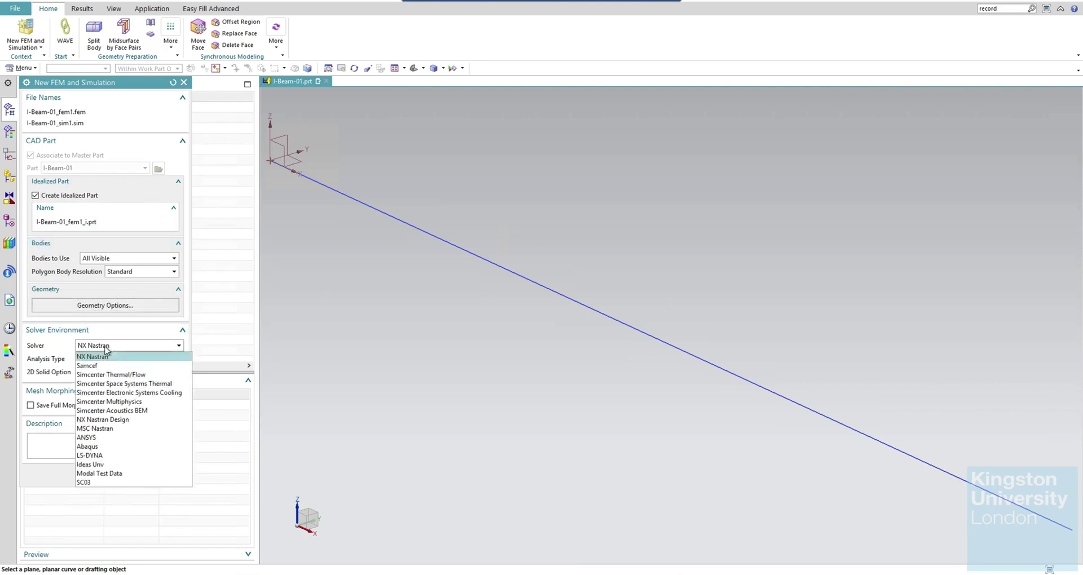
pyautogui.click(105, 351)
pyautogui.click(103, 359)
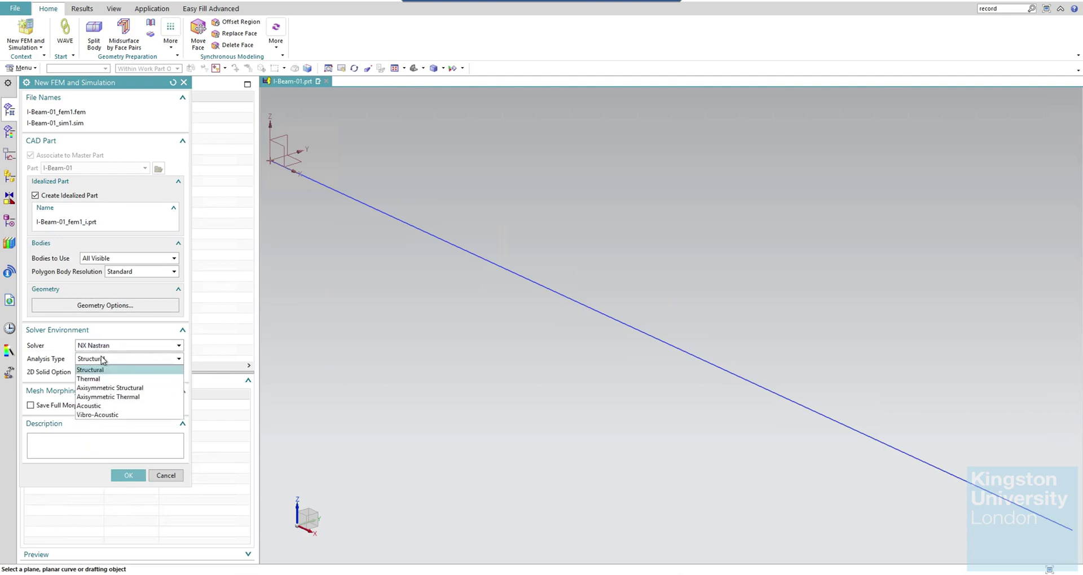
pyautogui.click(102, 359)
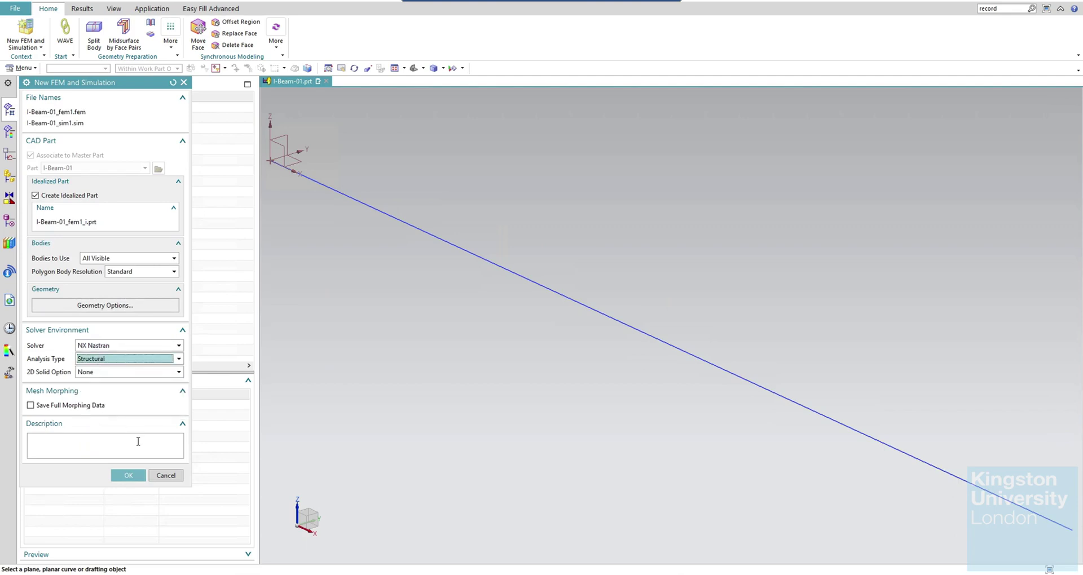
pyautogui.click(126, 481)
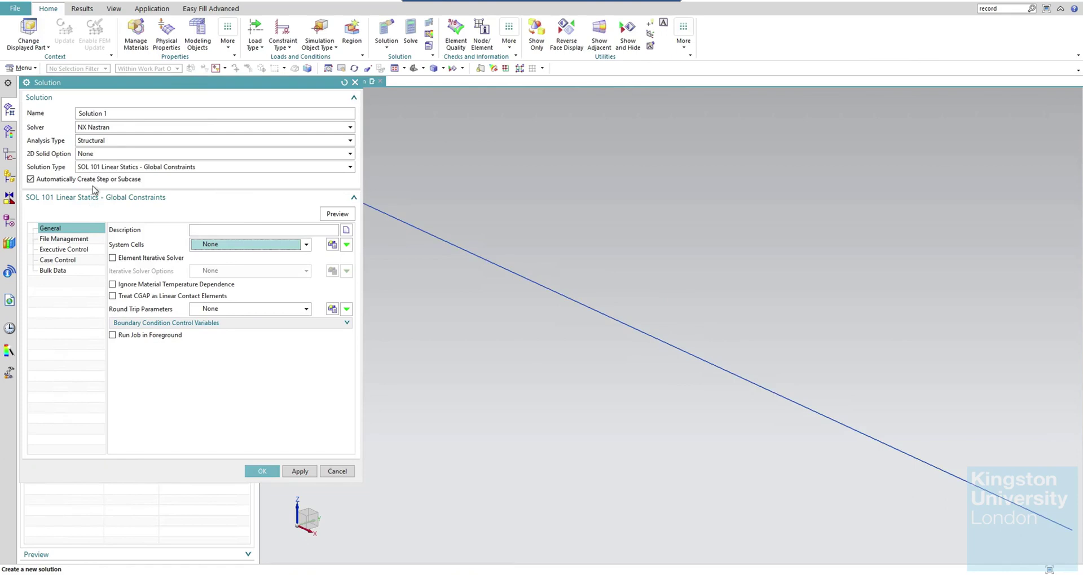
pyautogui.click(115, 114)
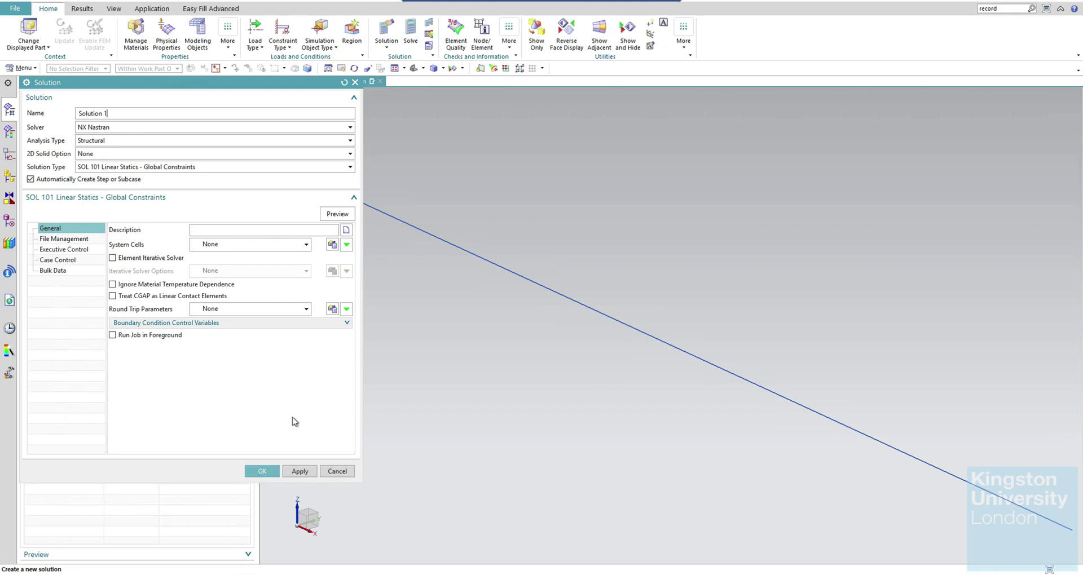
pyautogui.click(261, 469)
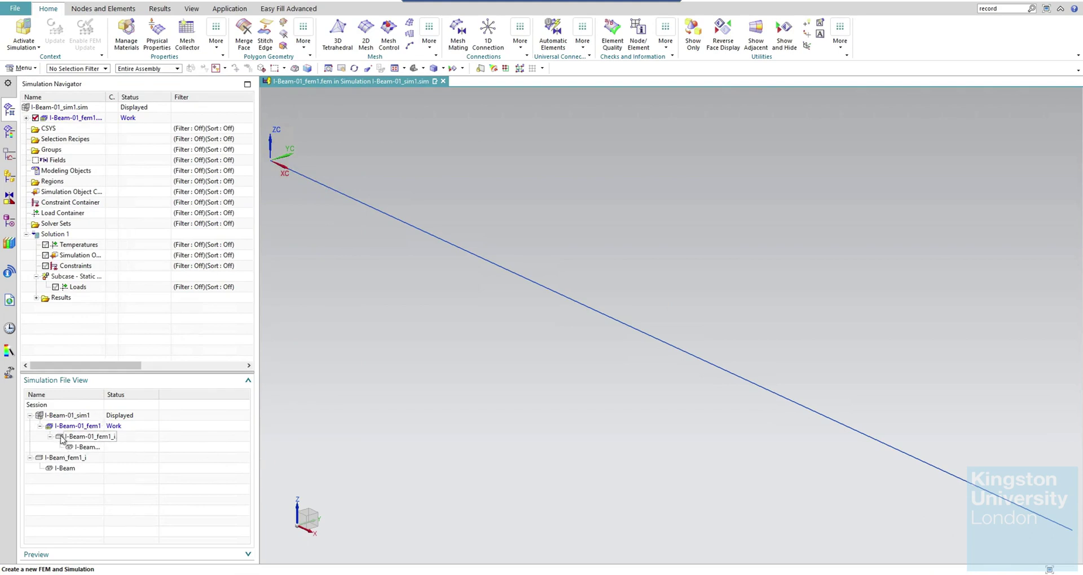
# Close the leftover I-Beam_fem1_i idealized part in the simulation file list.
pyautogui.click(140, 383)
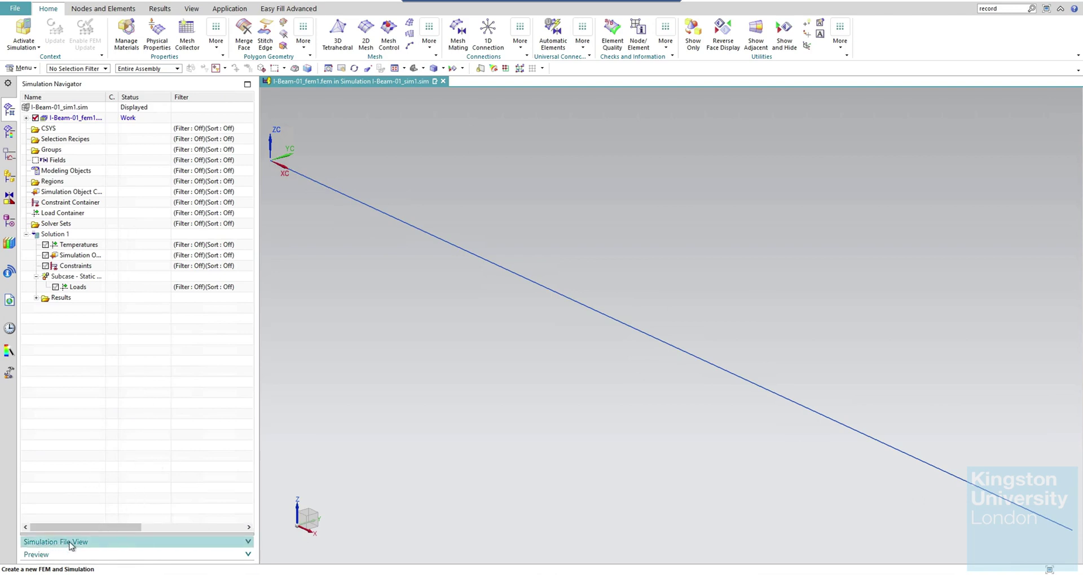
pyautogui.click(107, 543)
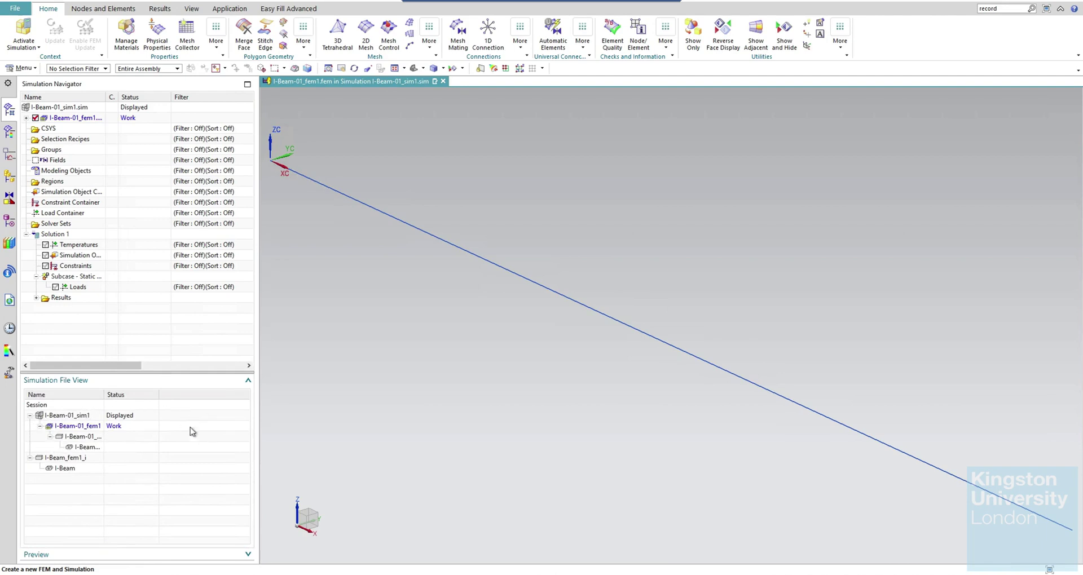
pyautogui.rightClick(72, 459)
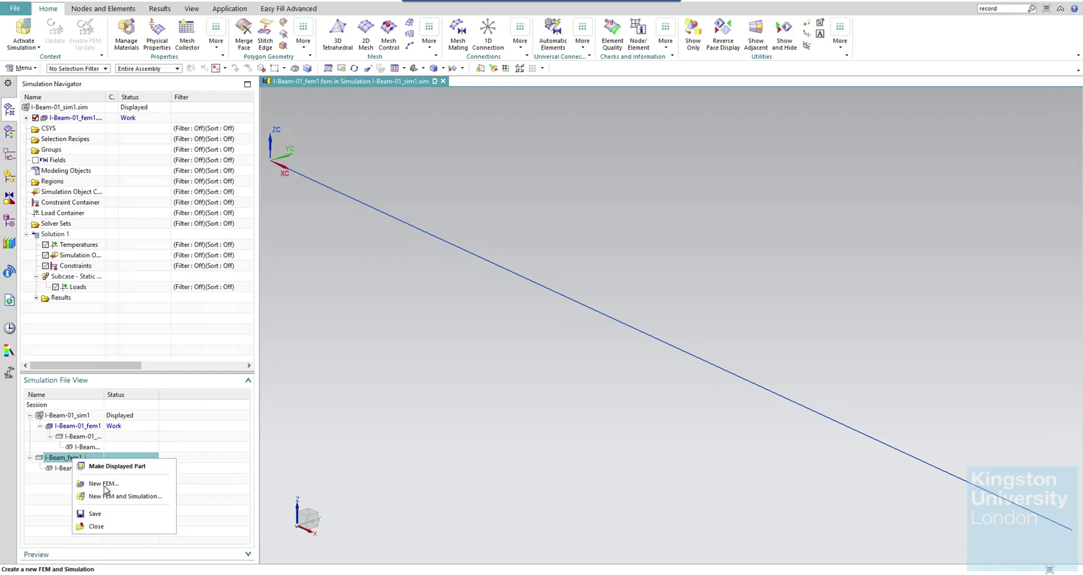
pyautogui.click(107, 526)
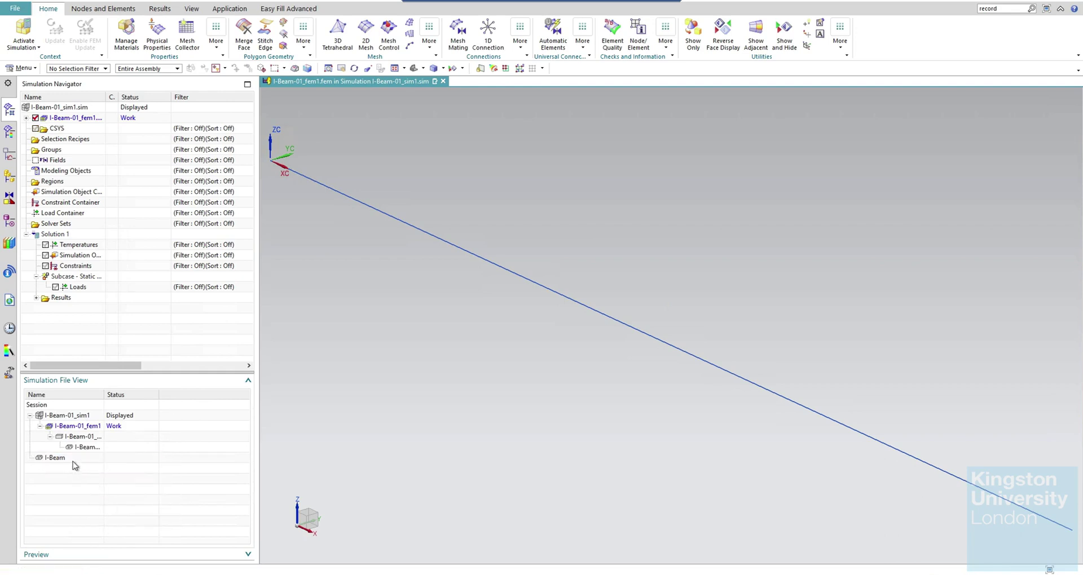
# Close the leftover I-Beam part in the simulation file list.
pyautogui.rightClick(75, 465)
pyautogui.click(101, 554)
# Start a new 1D element section for the beam and choose the I profile type.
pyautogui.click(429, 51)
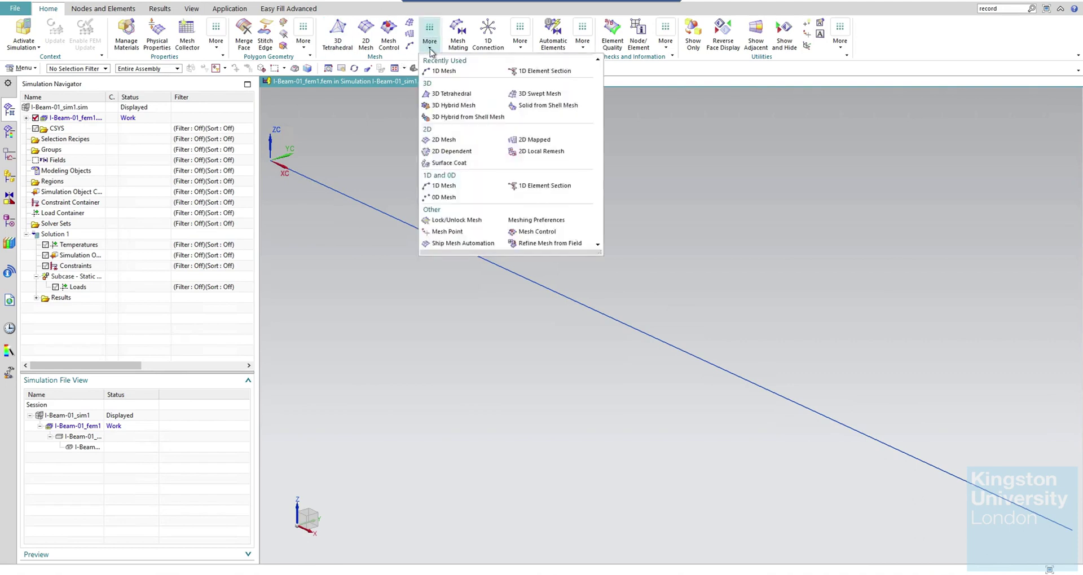
pyautogui.click(541, 190)
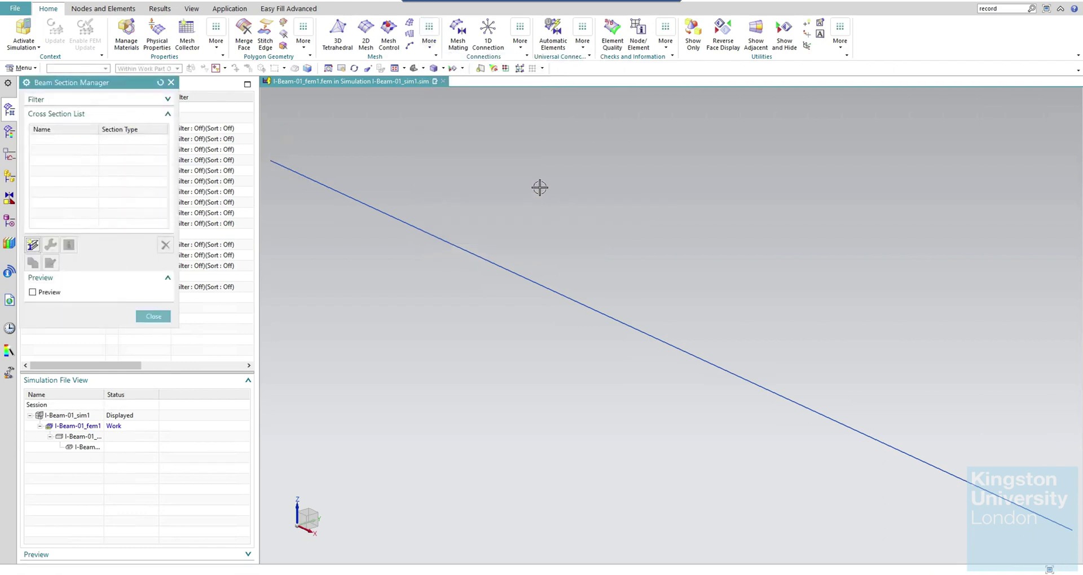
pyautogui.click(33, 246)
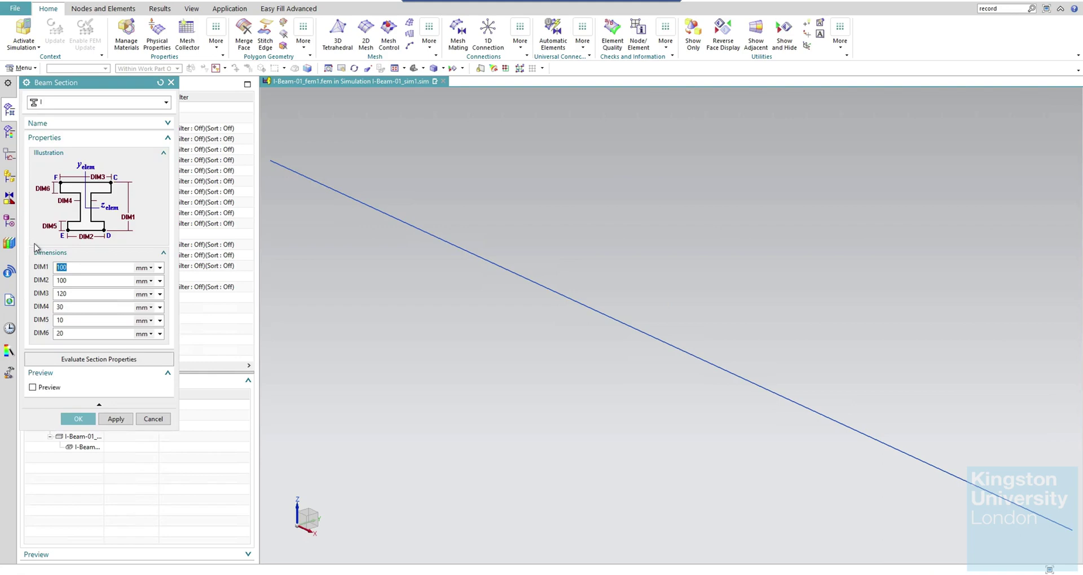
pyautogui.click(69, 106)
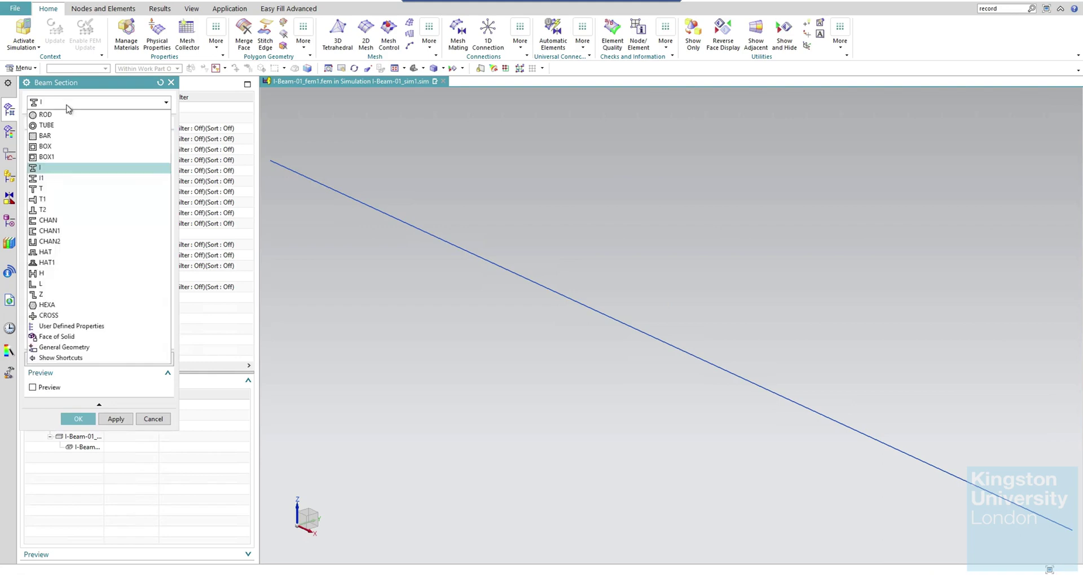
pyautogui.click(68, 115)
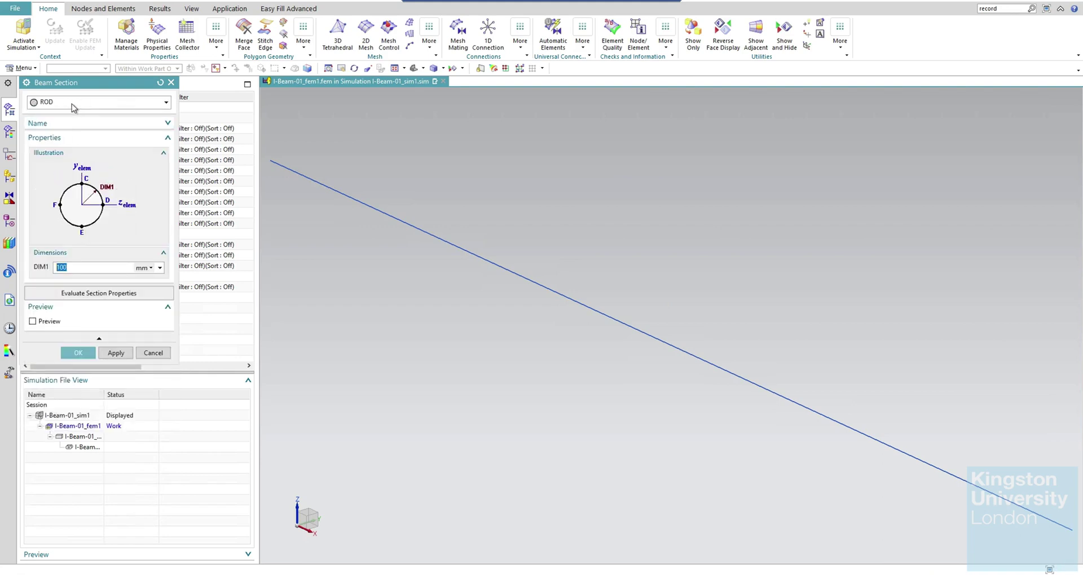
pyautogui.click(72, 103)
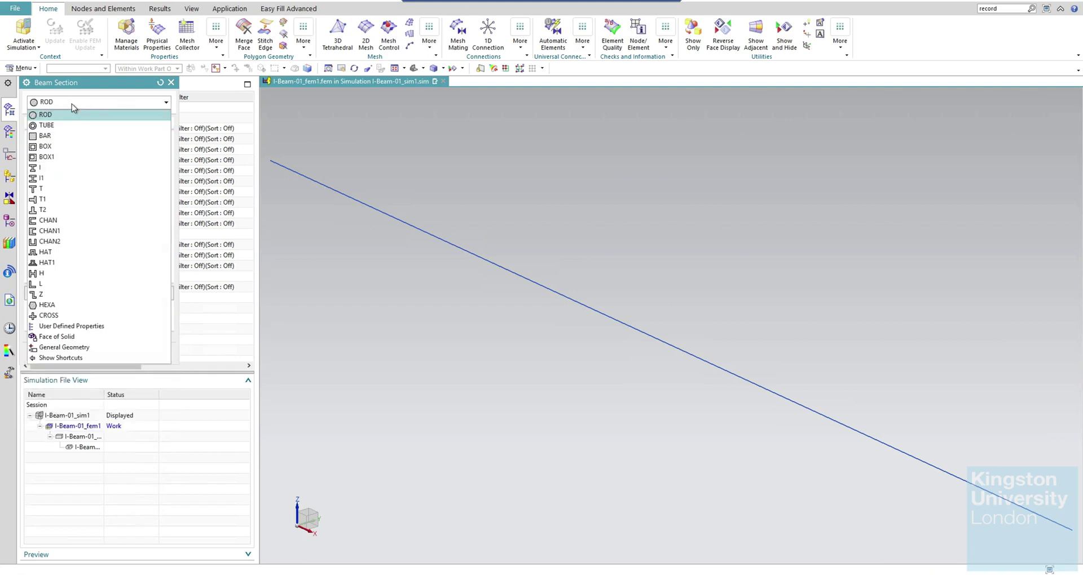
pyautogui.click(48, 168)
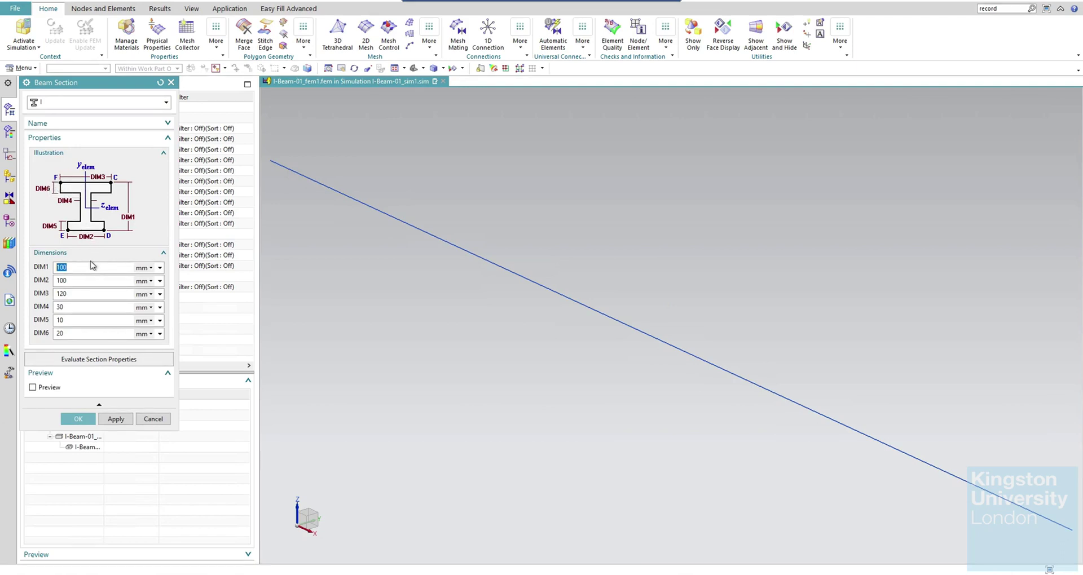
# Set the I section's DIM1 to DIM3 to 50 mm and DIM4 to DIM6 to 7 mm, preview the cross section and create it.
pyautogui.write('50')
pyautogui.press('Tab')
pyautogui.write('50')
pyautogui.press('Tab')
pyautogui.write('50')
pyautogui.press('Tab')
pyautogui.write('7')
pyautogui.press('Tab')
pyautogui.write('7')
pyautogui.press('Tab')
pyautogui.write('7')
pyautogui.click(32, 387)
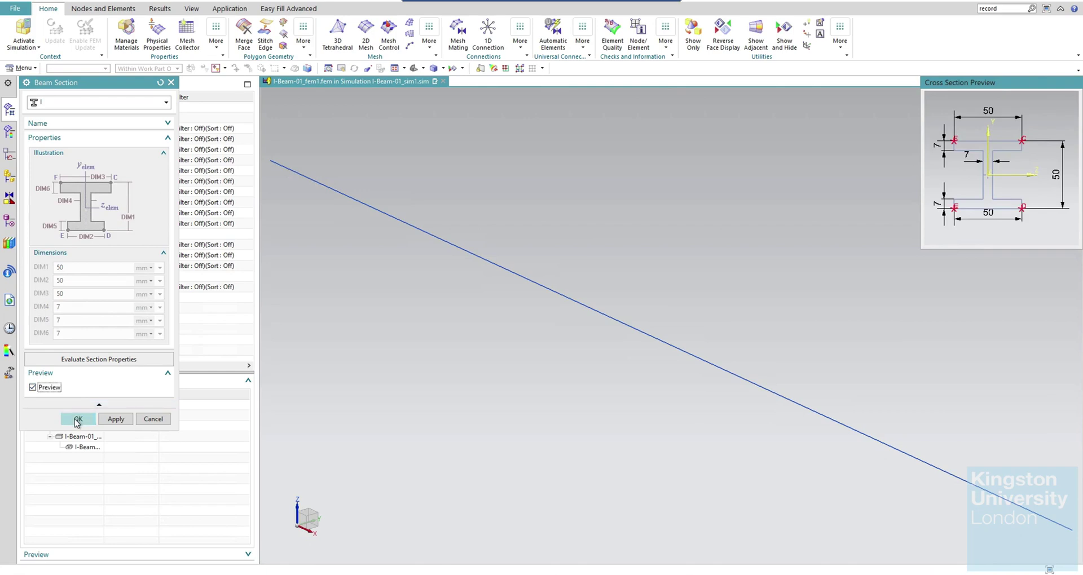
pyautogui.click(78, 419)
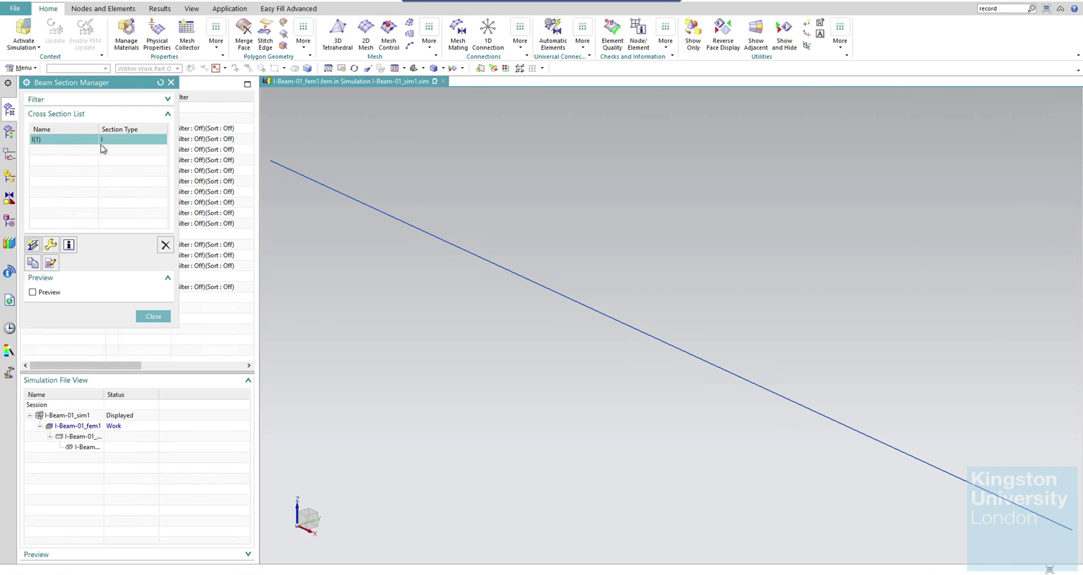
pyautogui.click(154, 317)
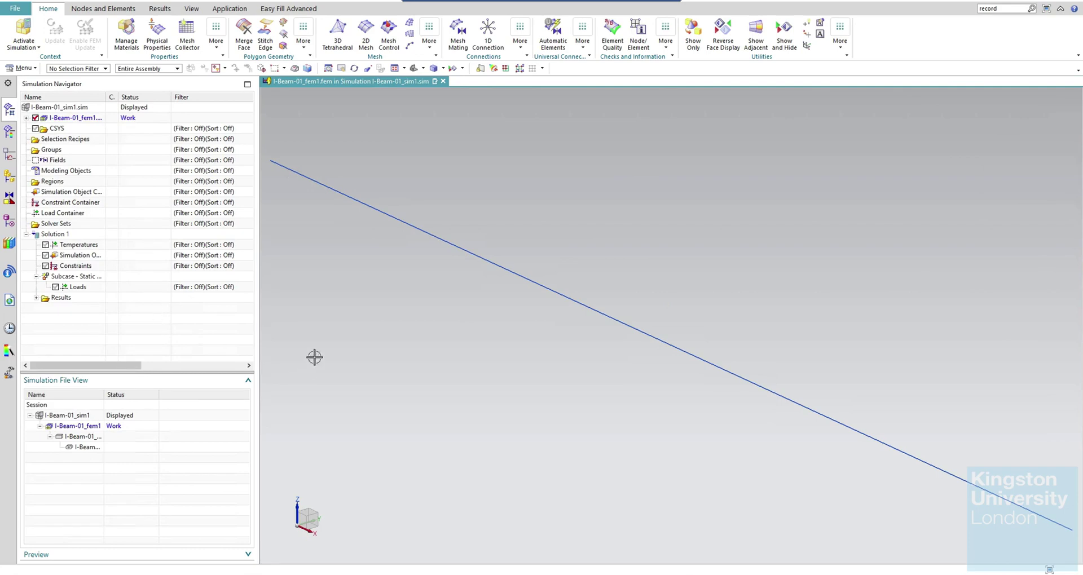
# Create a 1D mesh of 51 CBEAM elements on the beam line, with Merge Nodes enabled.
pyautogui.click(427, 47)
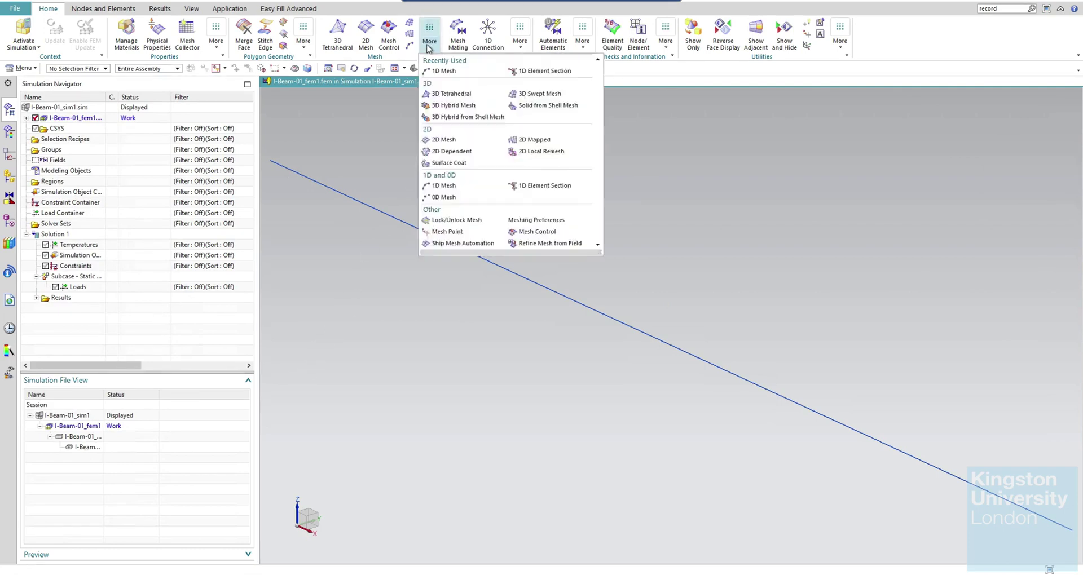
pyautogui.click(445, 186)
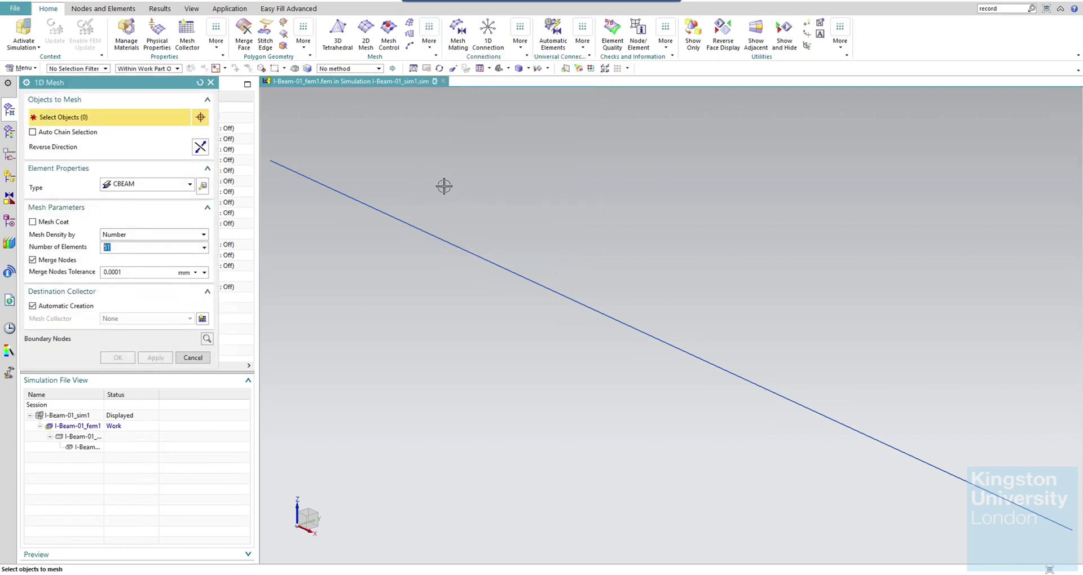
pyautogui.click(173, 186)
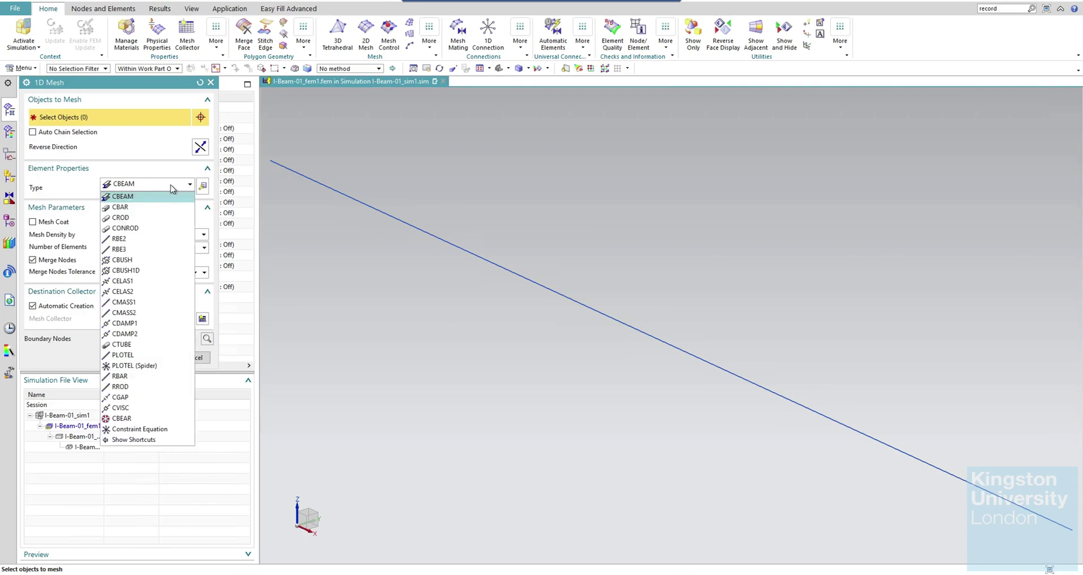
pyautogui.click(137, 197)
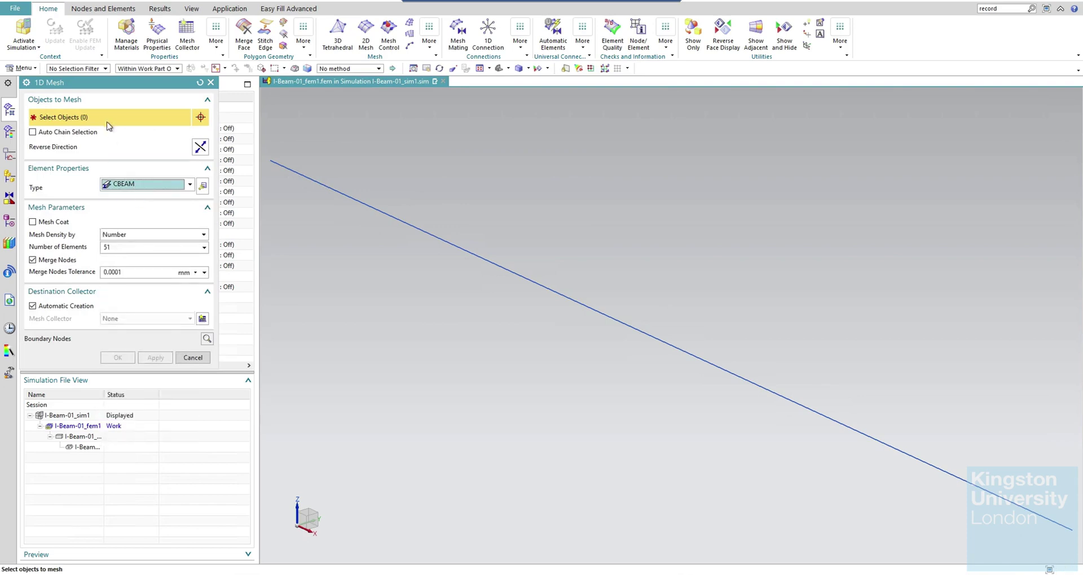
pyautogui.click(355, 199)
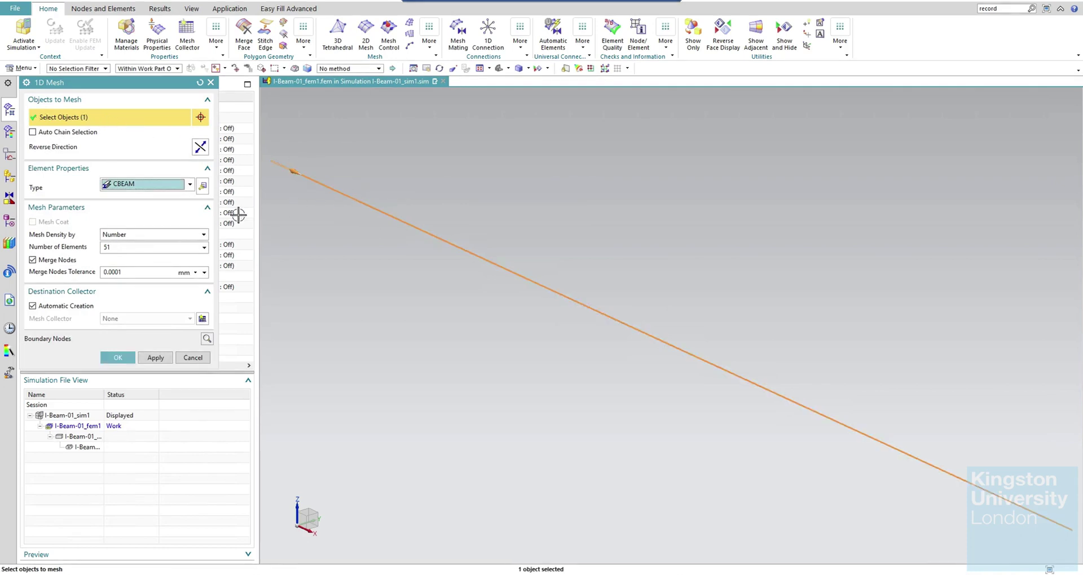
pyautogui.moveTo(119, 247); pyautogui.dragTo(86, 251)
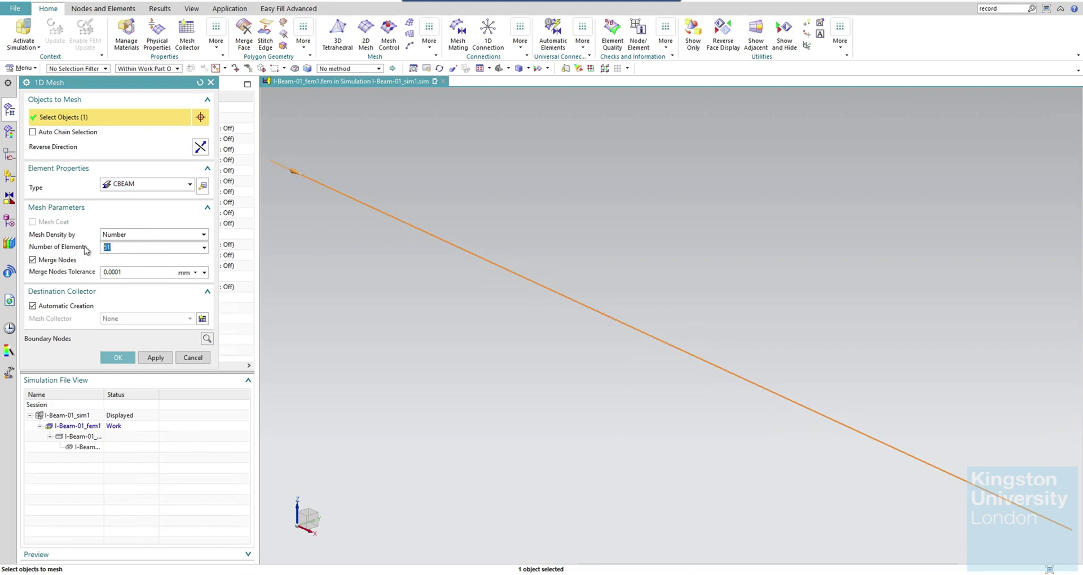
pyautogui.write('51')
pyautogui.click(32, 260)
pyautogui.click(33, 260)
pyautogui.click(118, 358)
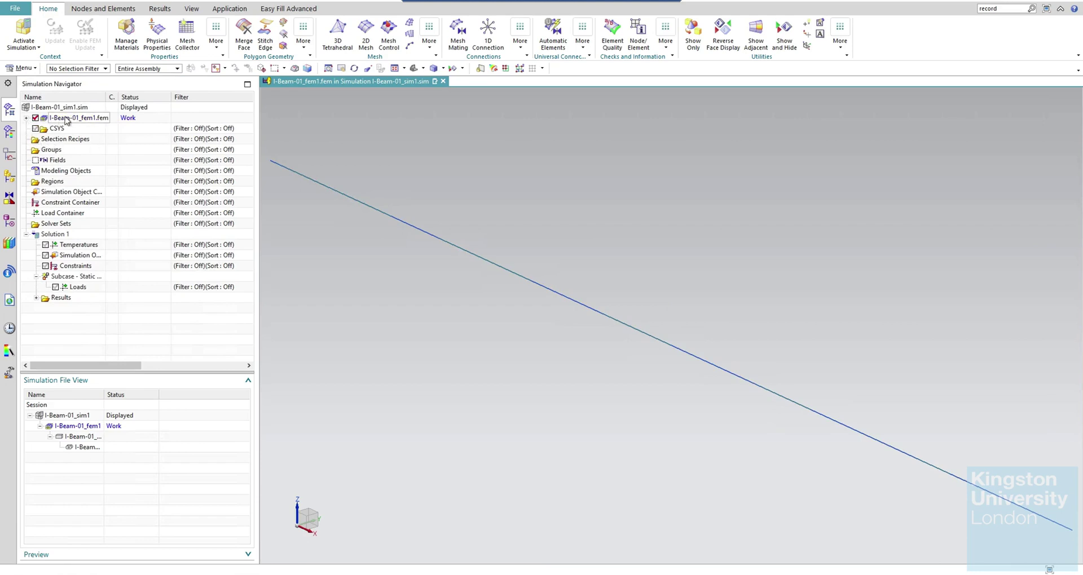
# Edit the PBEAML1 beam property of Beam Collector(1) and assign I(1) as its fore section.
pyautogui.click(27, 118)
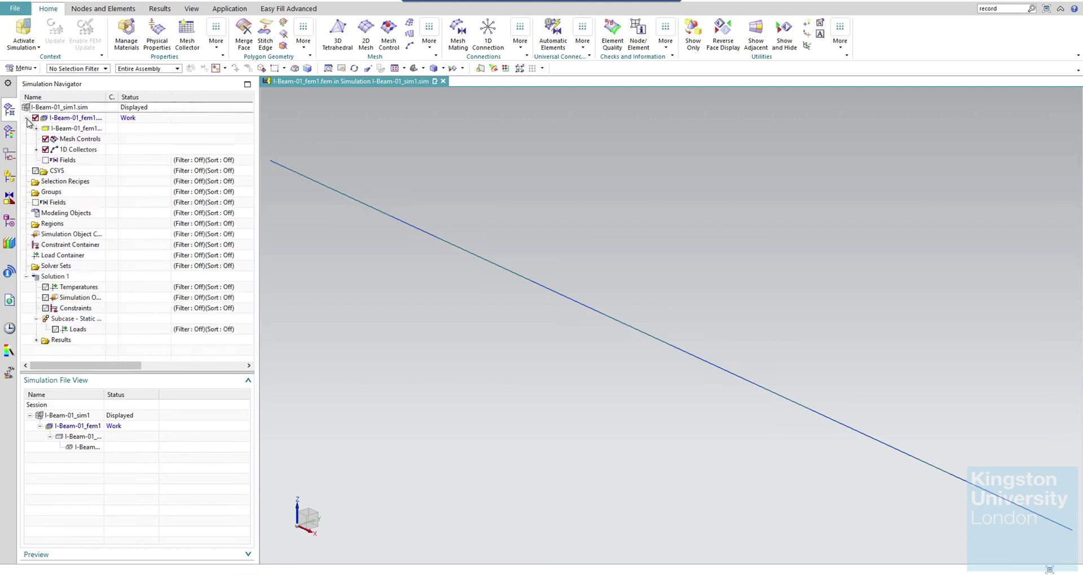
pyautogui.click(36, 150)
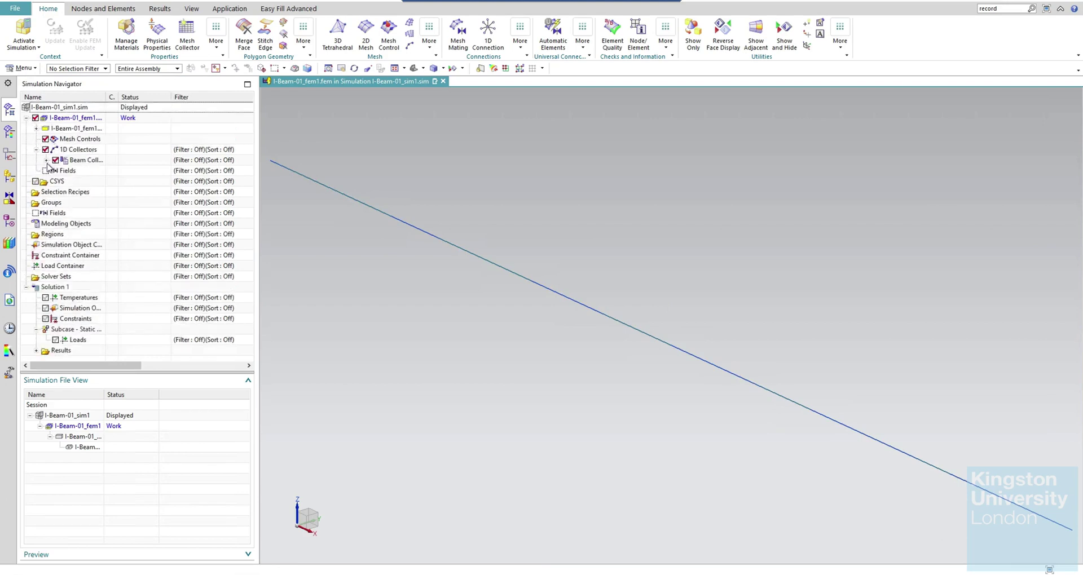
pyautogui.click(45, 160)
pyautogui.moveTo(106, 97); pyautogui.dragTo(133, 99)
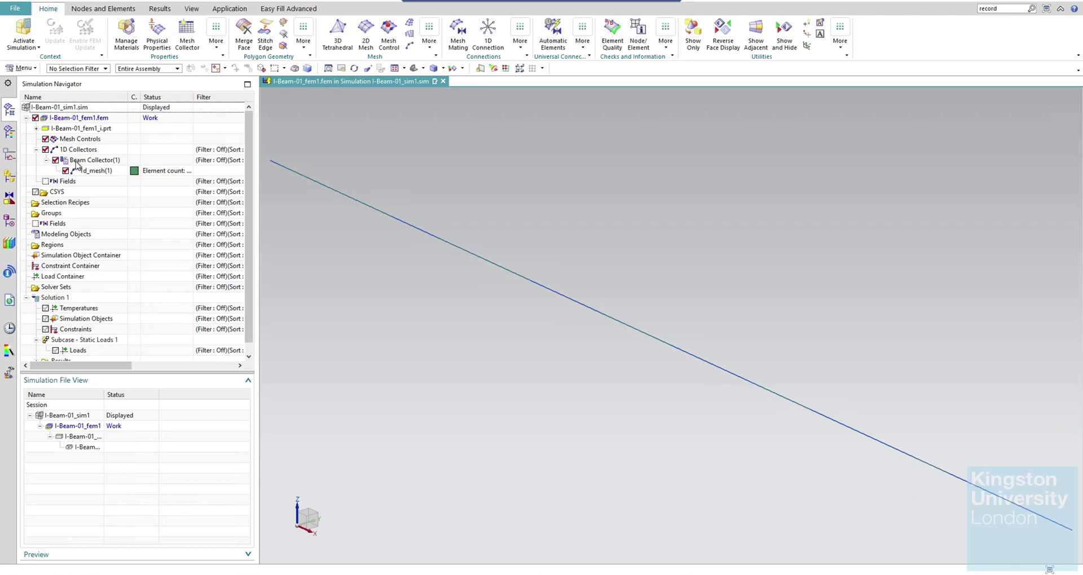
pyautogui.rightClick(93, 163)
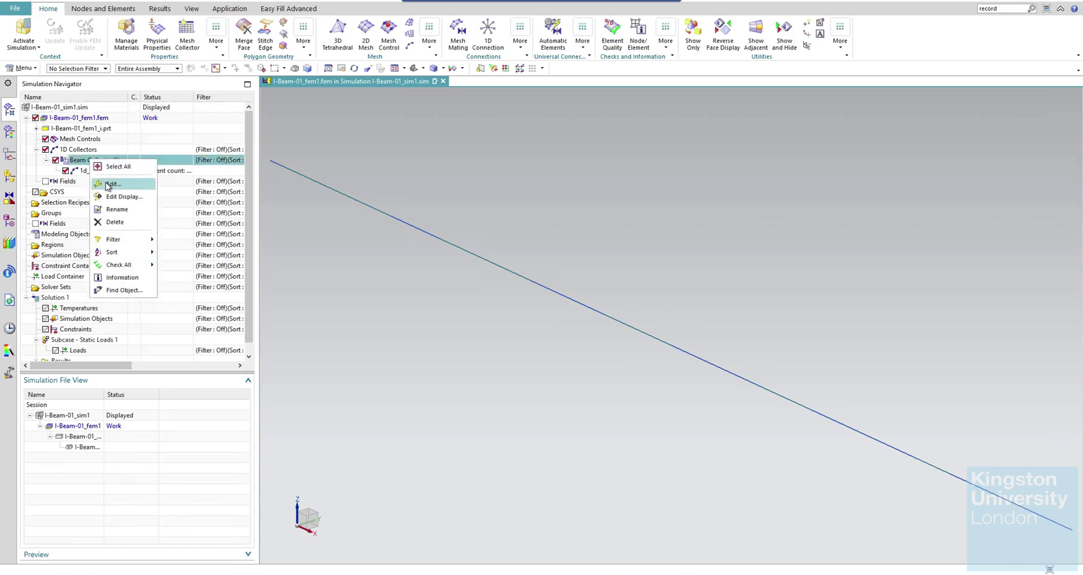
pyautogui.click(108, 185)
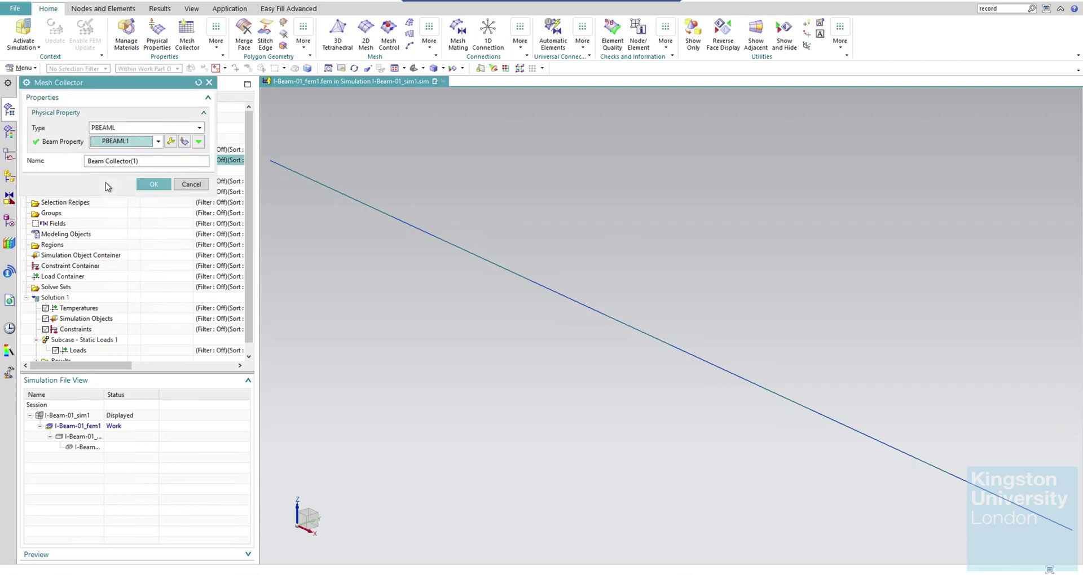
pyautogui.click(170, 141)
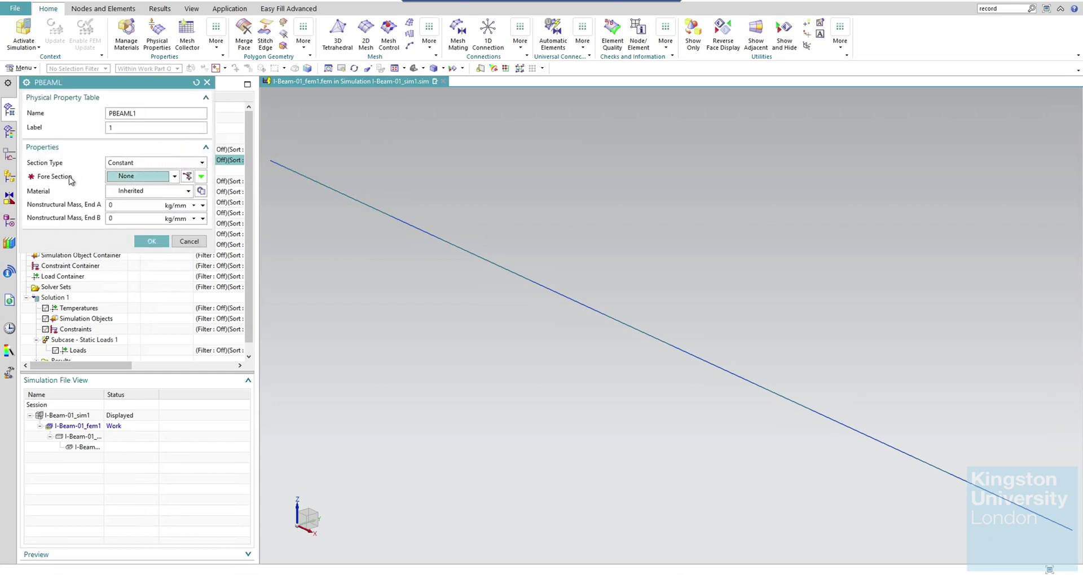
pyautogui.click(175, 177)
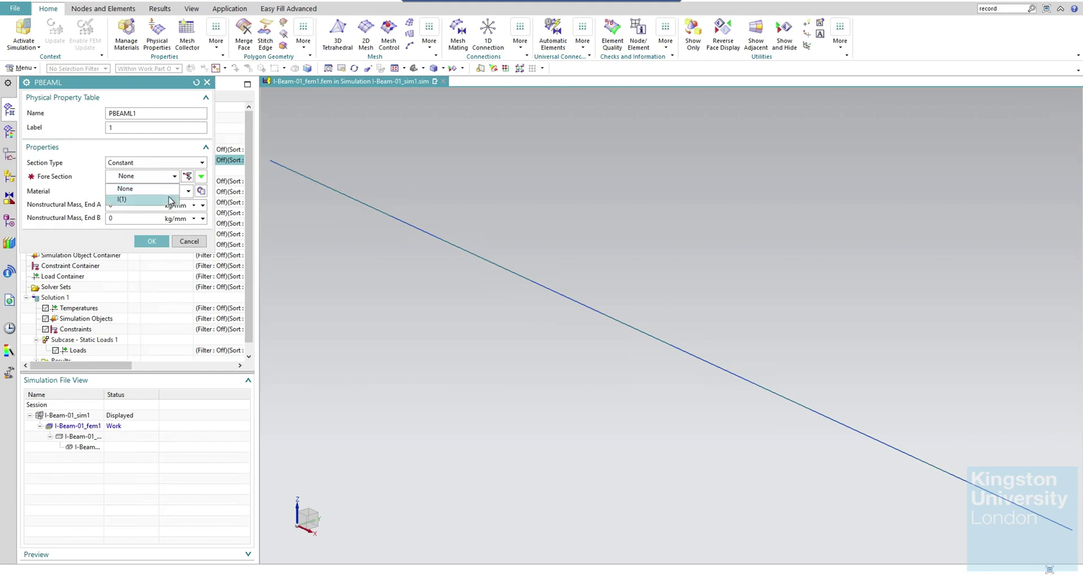
pyautogui.click(171, 200)
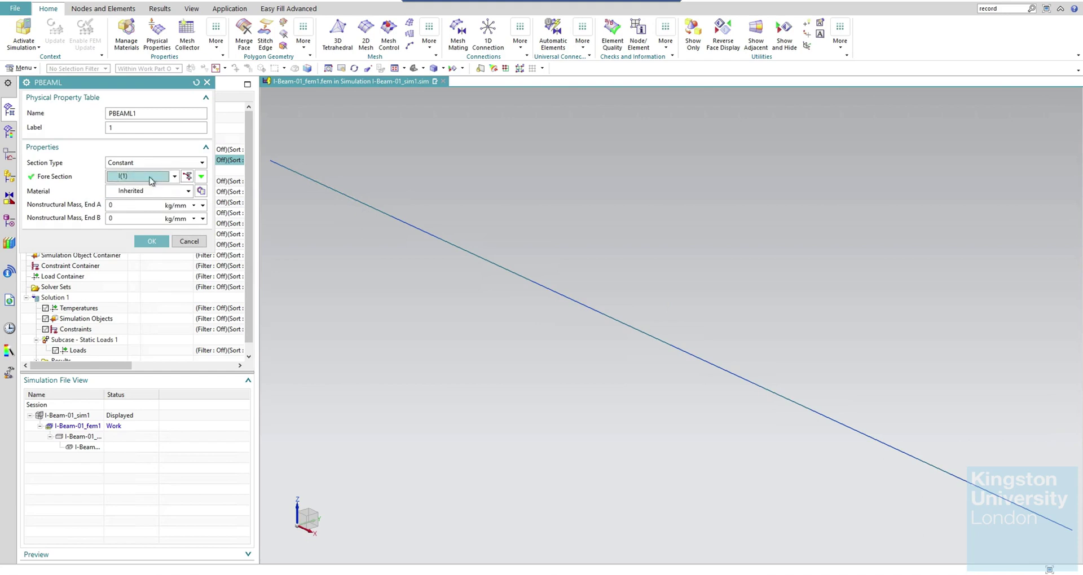
# Assign the library material Steel to the PBEAML1 property and accept the mesh collector changes.
pyautogui.click(201, 192)
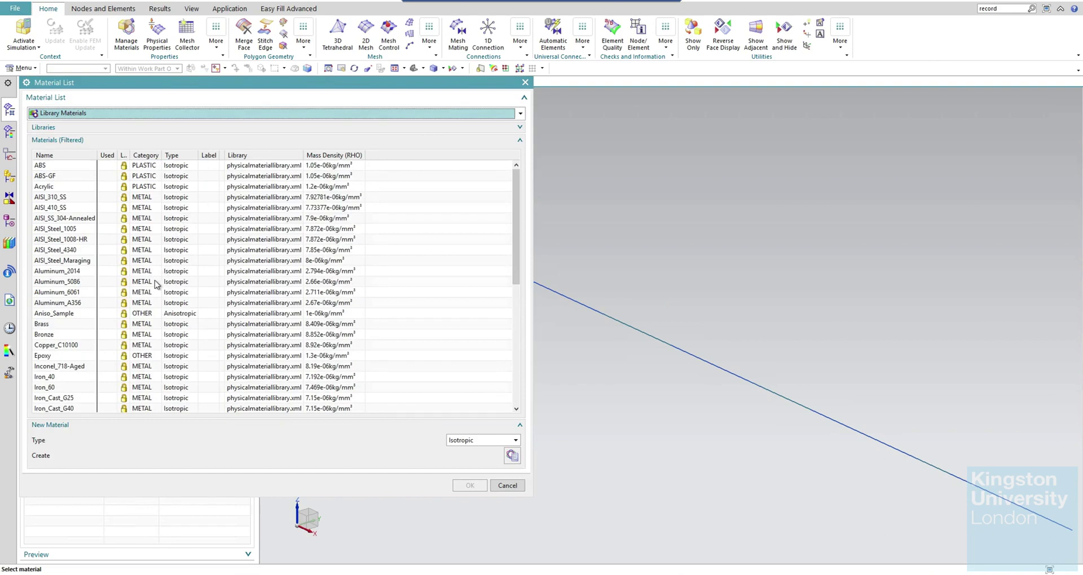
pyautogui.scroll(-1, 157, 285)
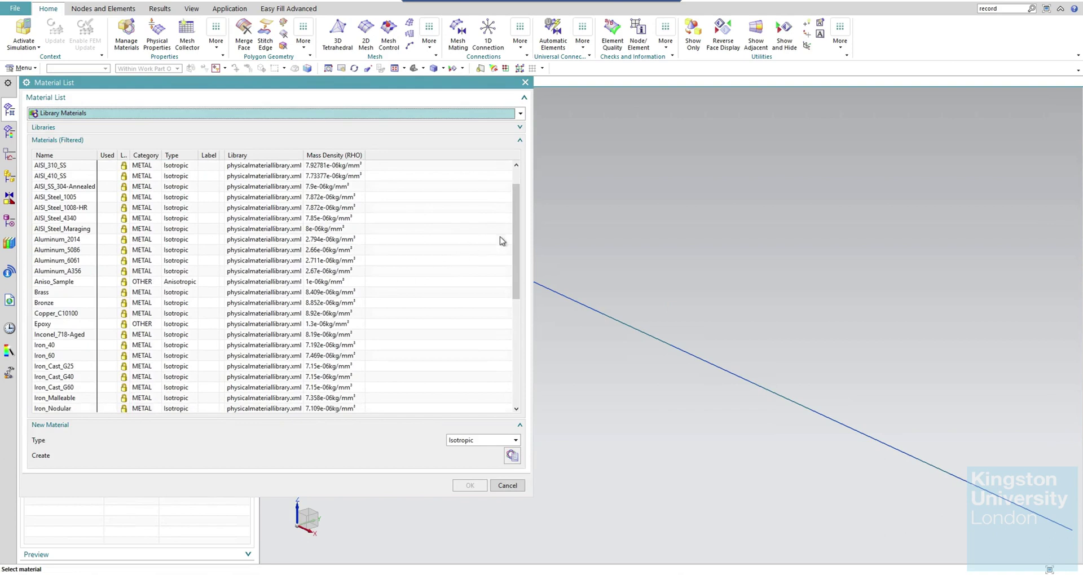
pyautogui.moveTo(515, 243); pyautogui.dragTo(511, 381)
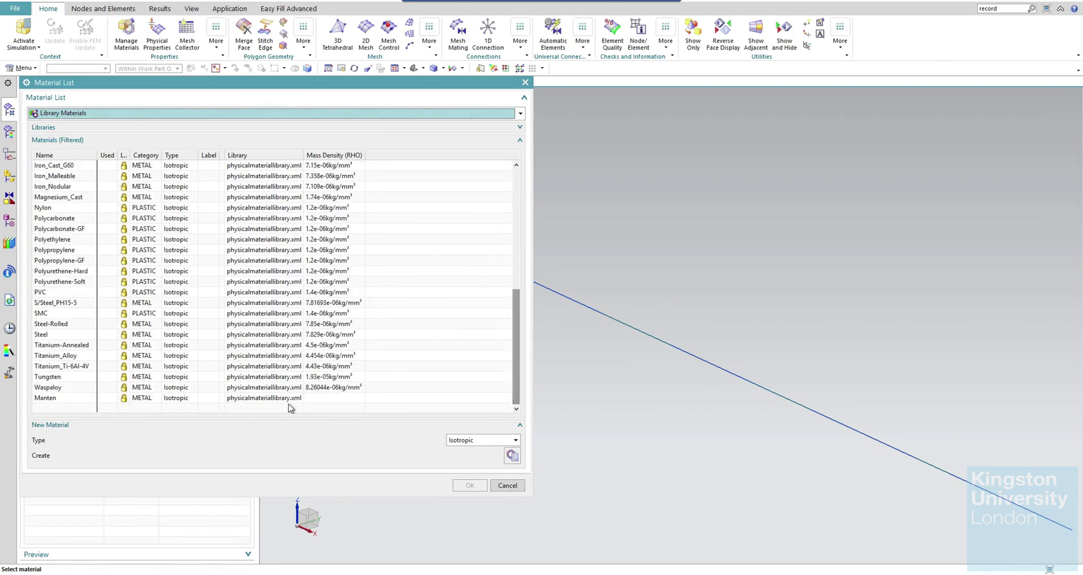
pyautogui.click(64, 336)
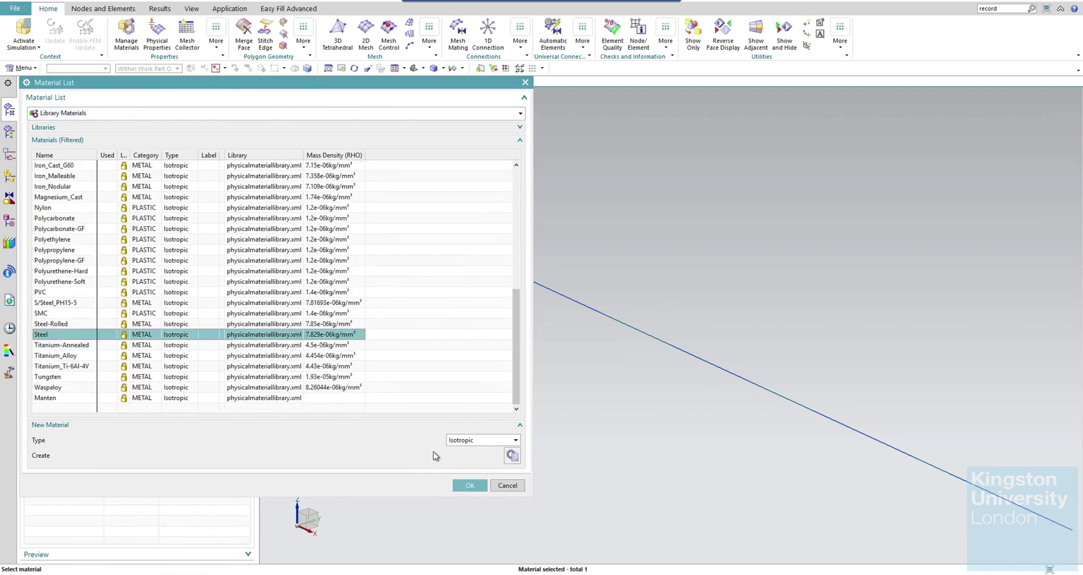
pyautogui.click(470, 490)
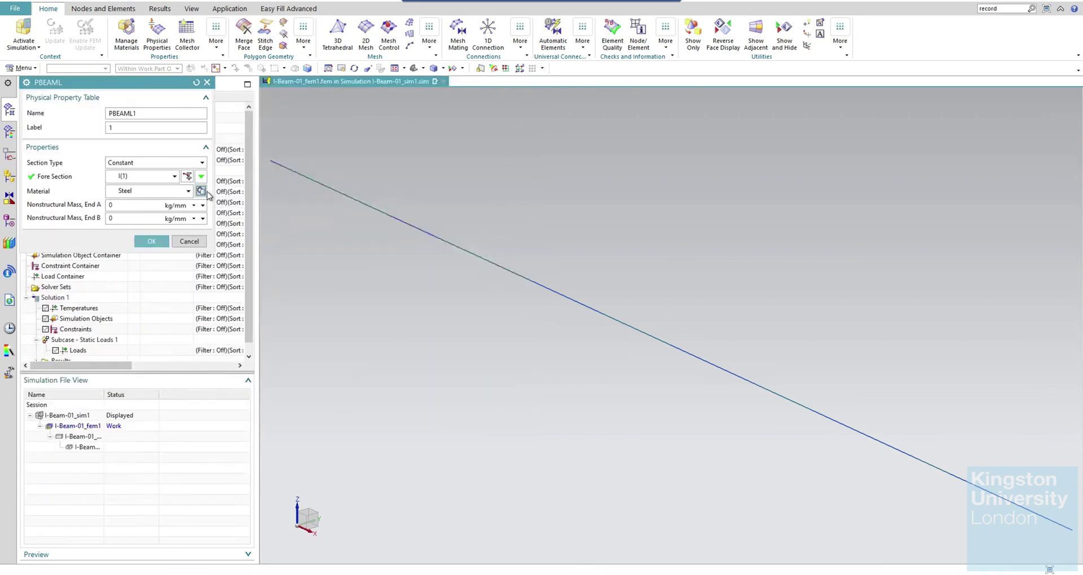
pyautogui.click(154, 242)
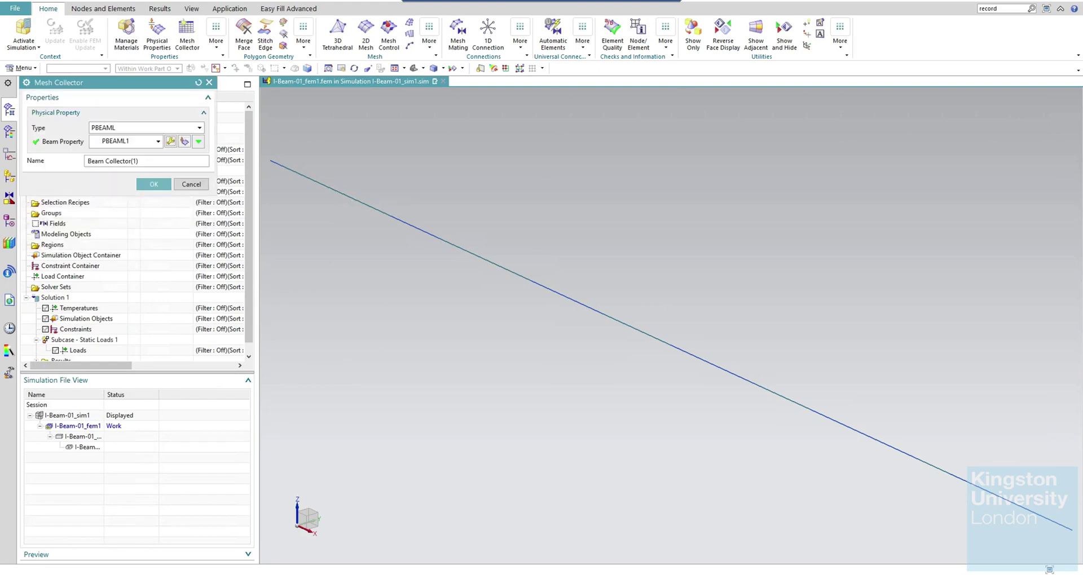
pyautogui.click(156, 184)
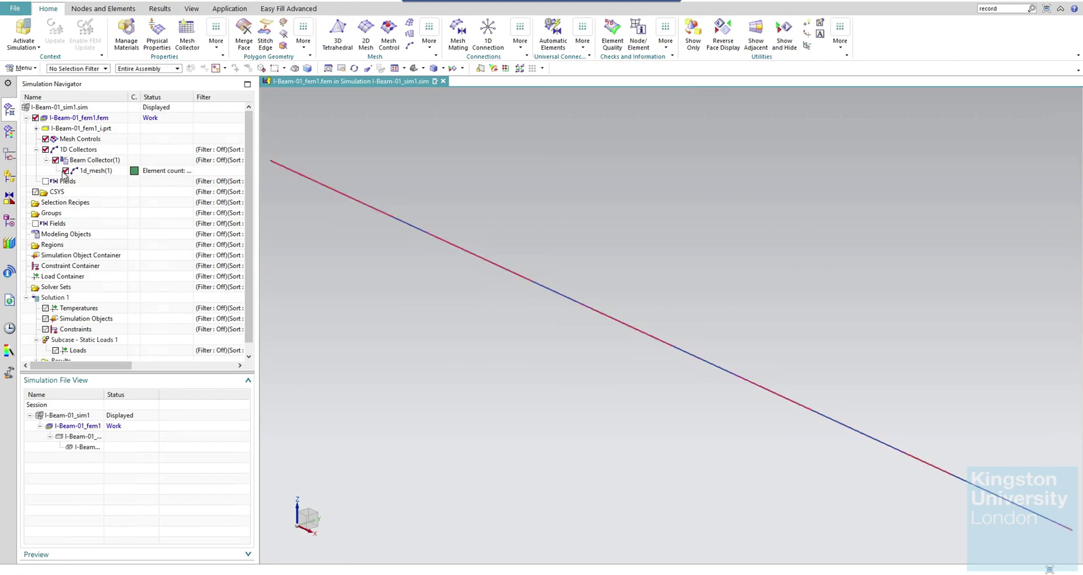
# Set the mesh display of 1d_mesh(1) to show the beam section as Solid.
pyautogui.rightClick(100, 170)
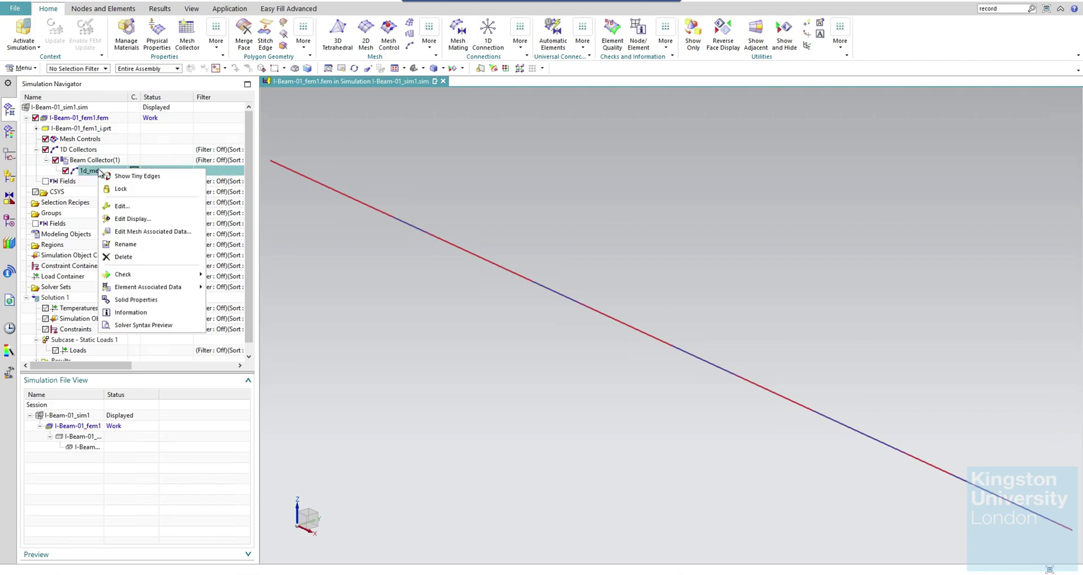
pyautogui.click(150, 219)
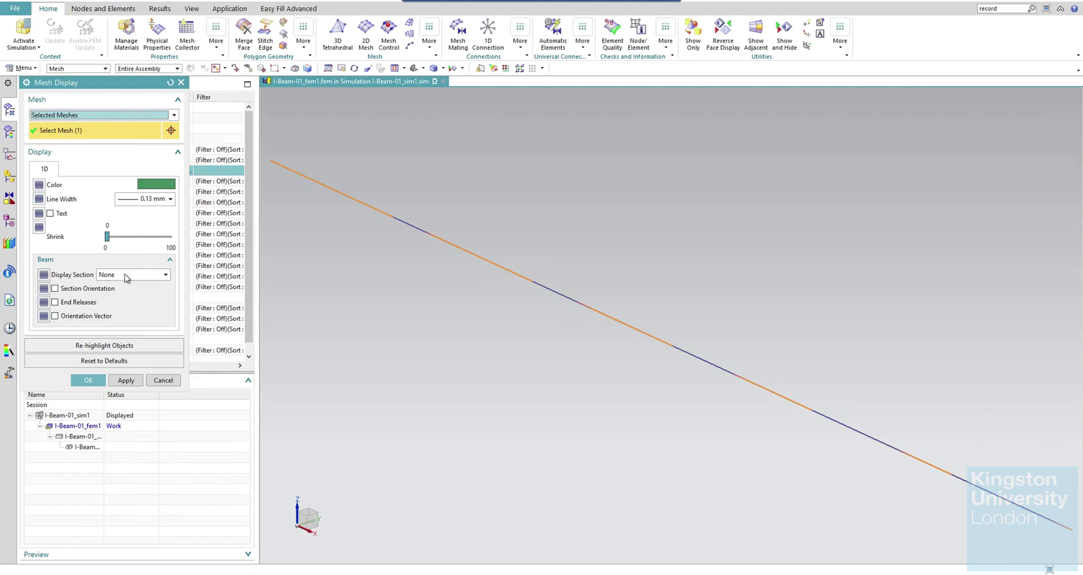
pyautogui.click(125, 276)
pyautogui.click(142, 305)
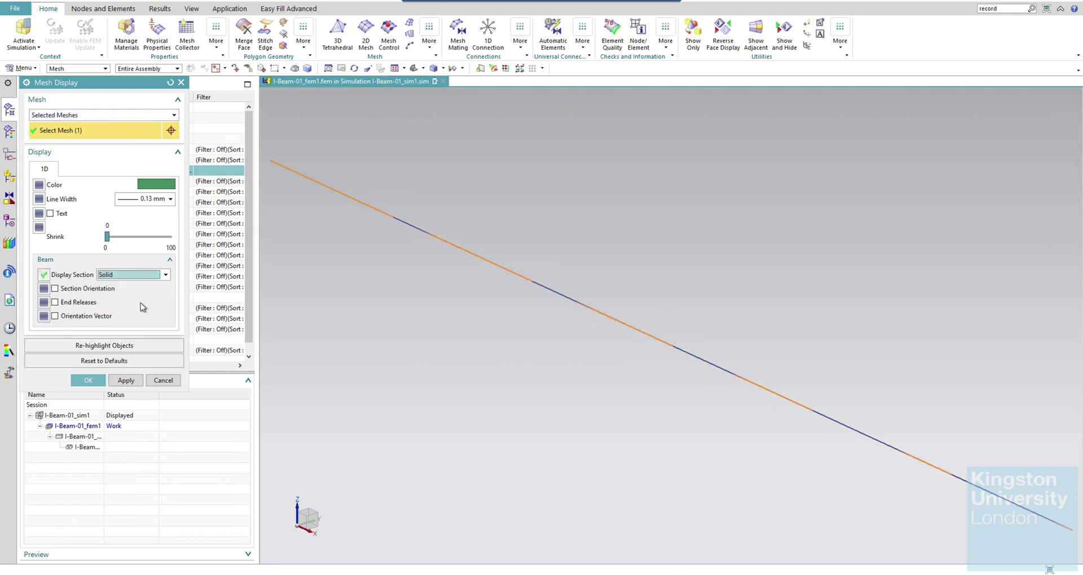
pyautogui.click(89, 381)
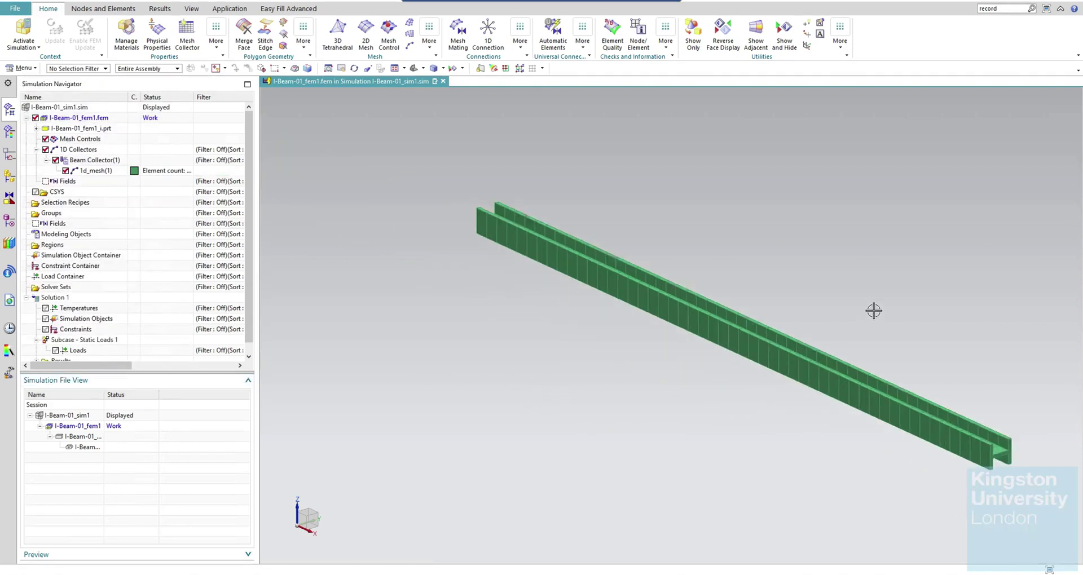
pyautogui.moveTo(863, 297)
pyautogui.mouseDown(button='middle')
pyautogui.moveTo(843, 302)
pyautogui.moveTo(870, 304)
pyautogui.mouseUp(button='middle')
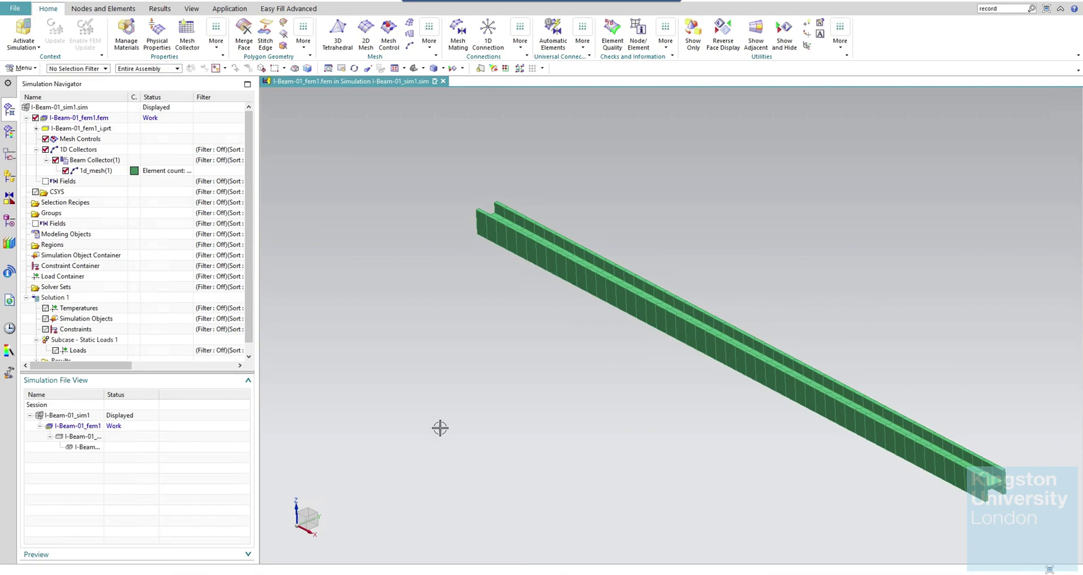
# Make I-Beam-01_sim1 the work part and start a User Defined SPC constraint on end node 1 of the beam.
pyautogui.doubleClick(86, 417)
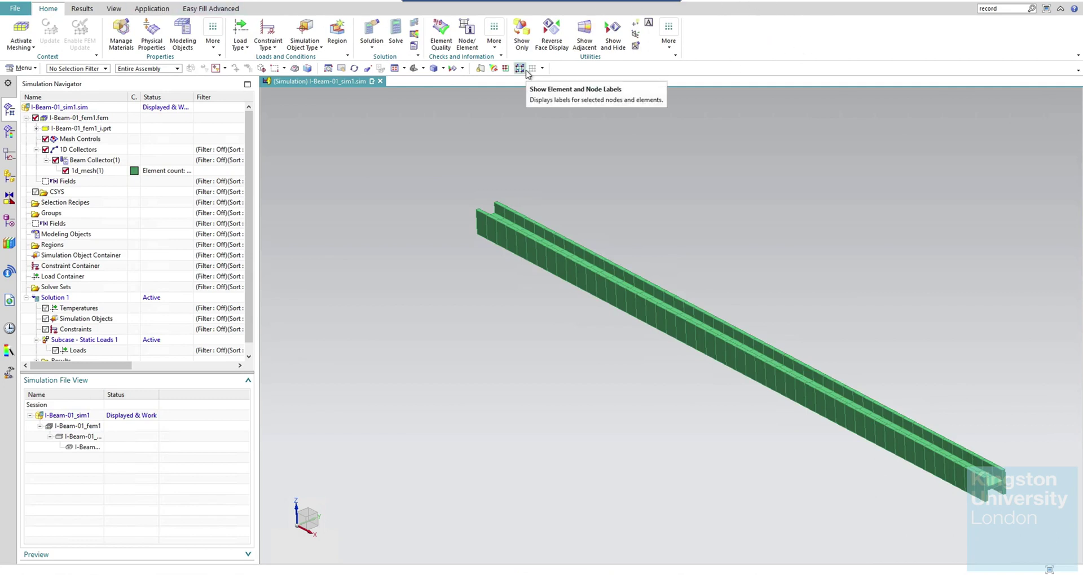
pyautogui.click(273, 50)
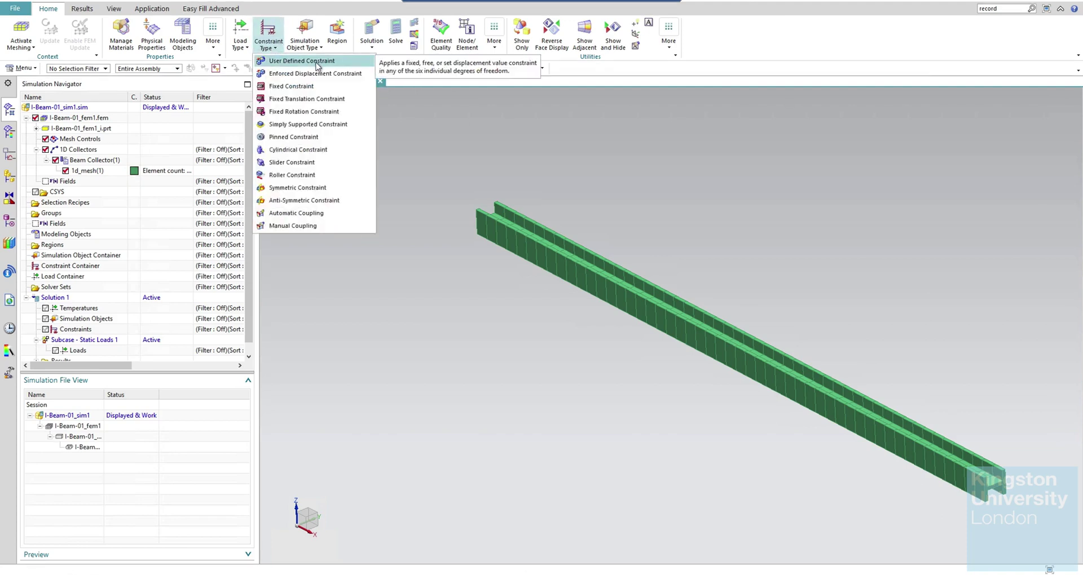
pyautogui.click(316, 62)
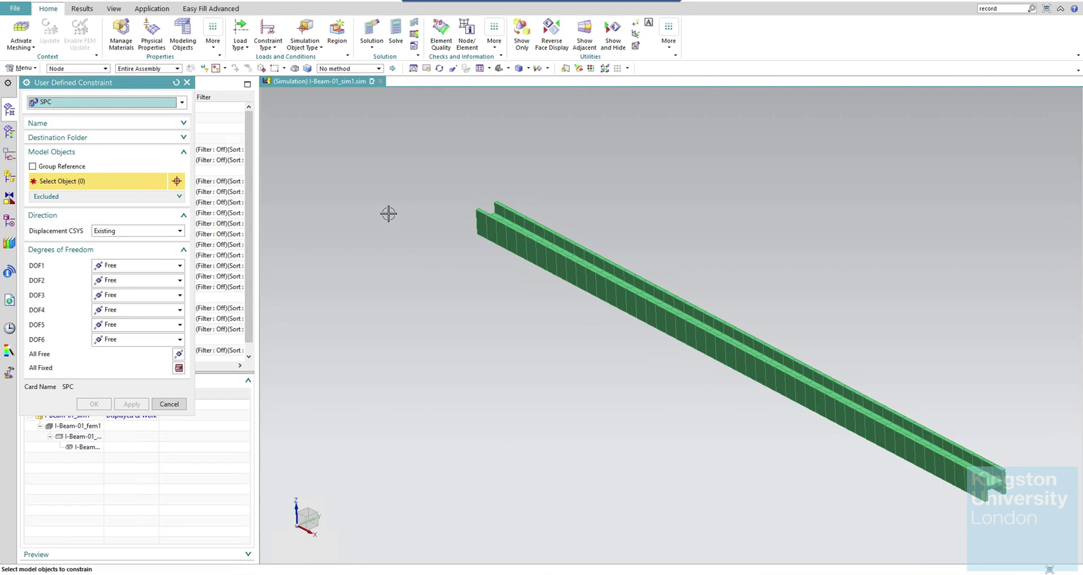
pyautogui.click(103, 68)
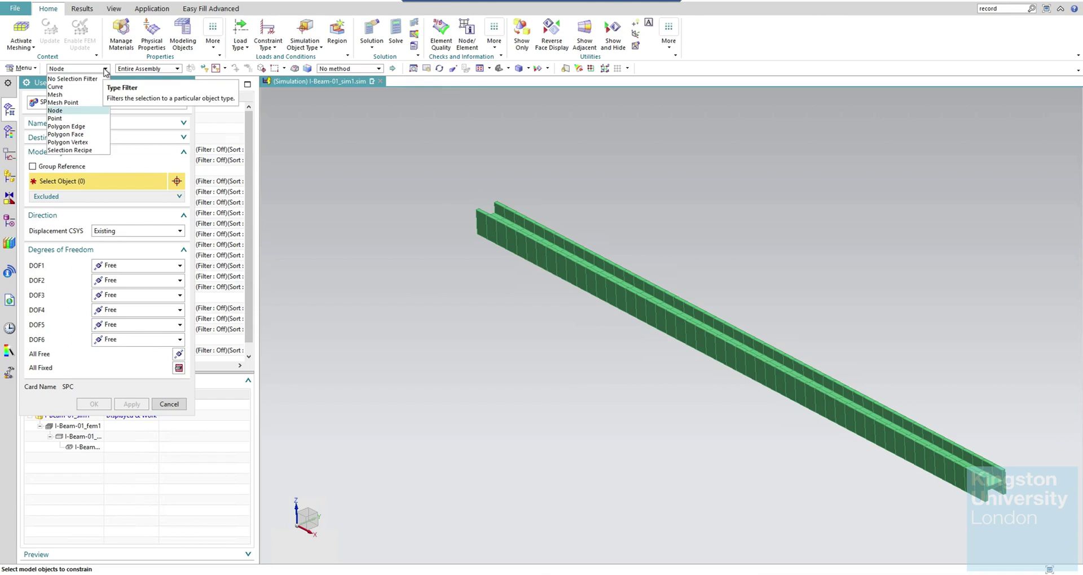
pyautogui.click(104, 70)
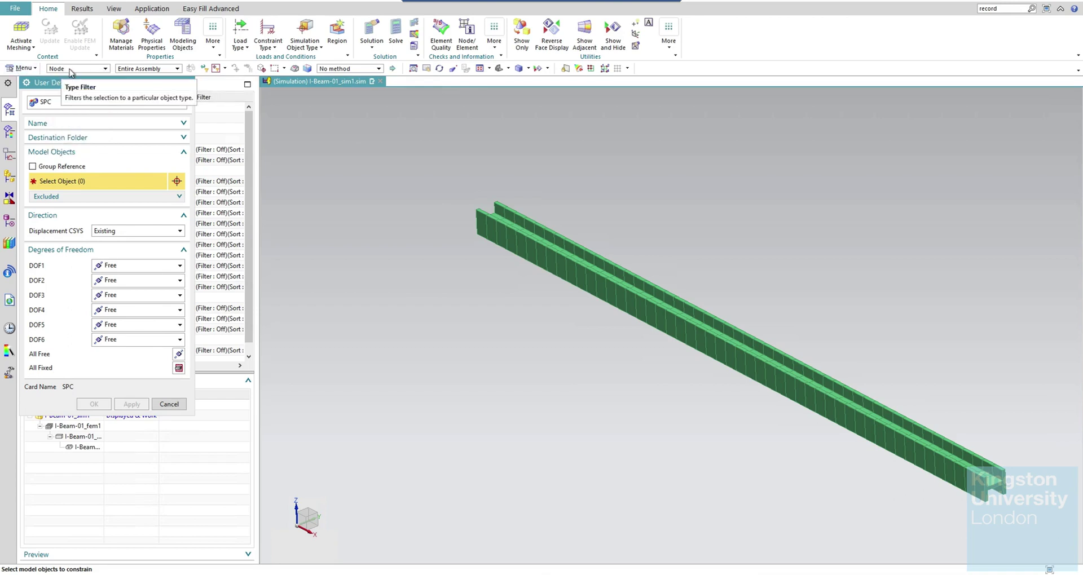
pyautogui.click(66, 70)
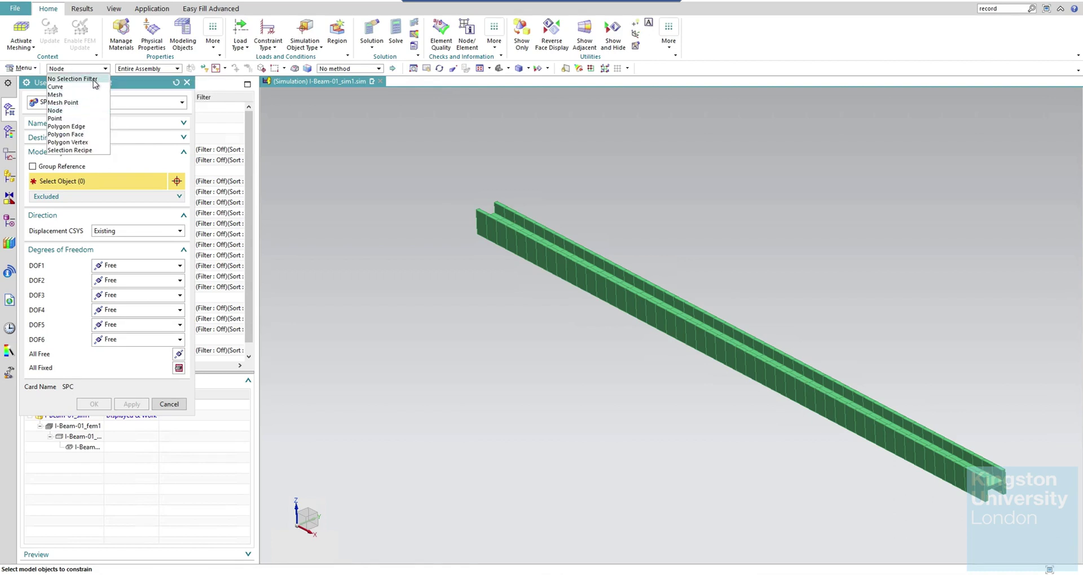
pyautogui.click(74, 111)
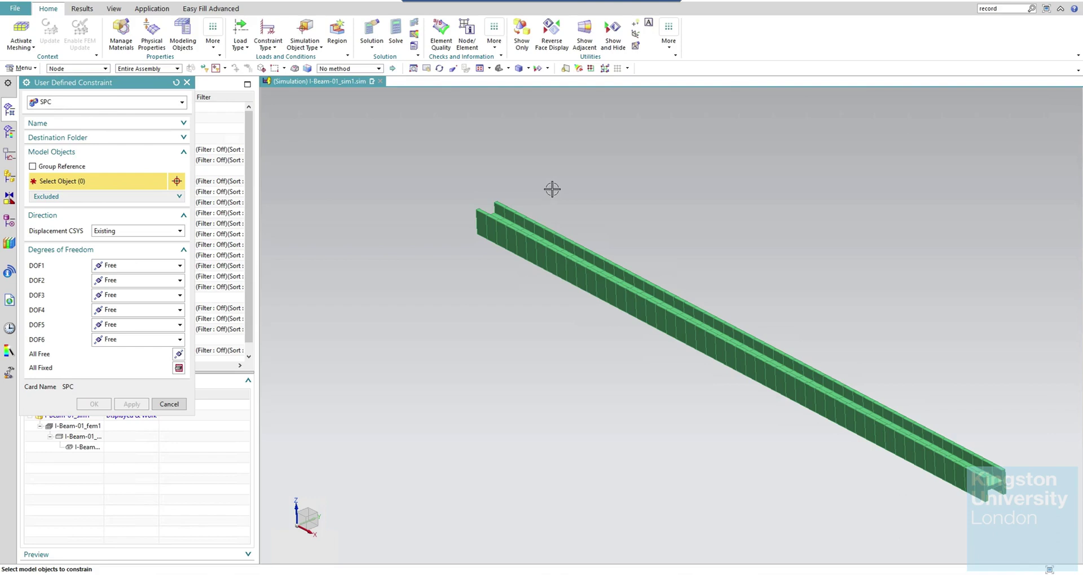
pyautogui.moveTo(446, 178); pyautogui.dragTo(470, 237, button='middle')
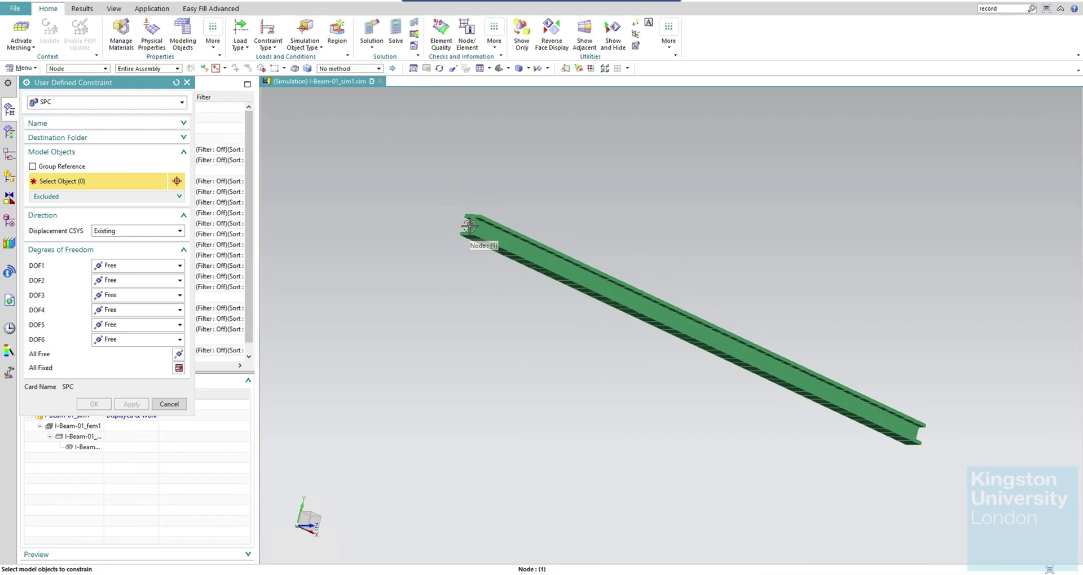
pyautogui.click(469, 226)
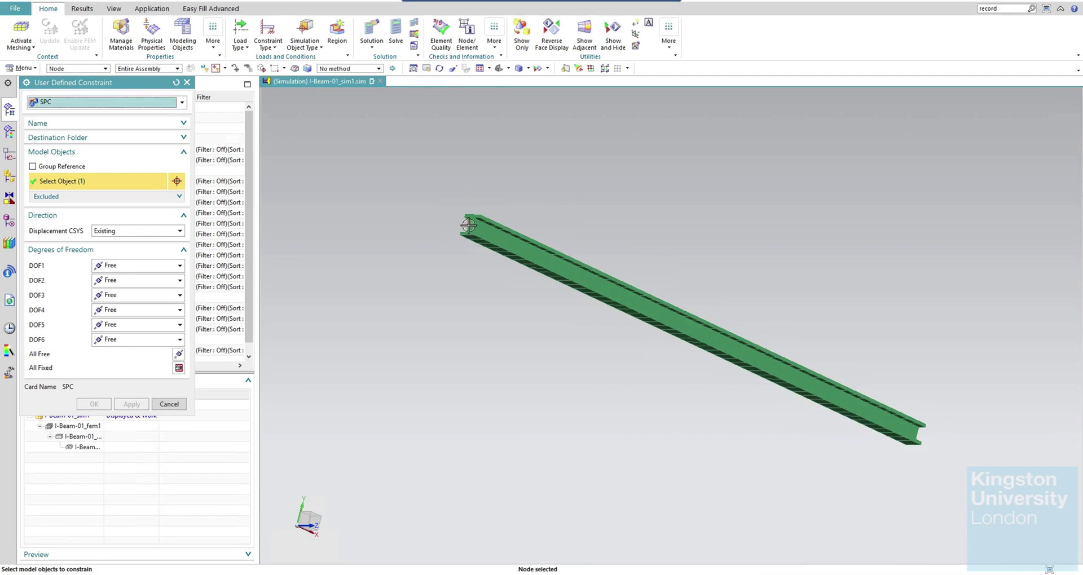
# Set DOF2, DOF3, DOF4 and DOF5 to Fixed for the end node and create the constraint.
pyautogui.click(117, 281)
pyautogui.click(121, 304)
pyautogui.click(118, 295)
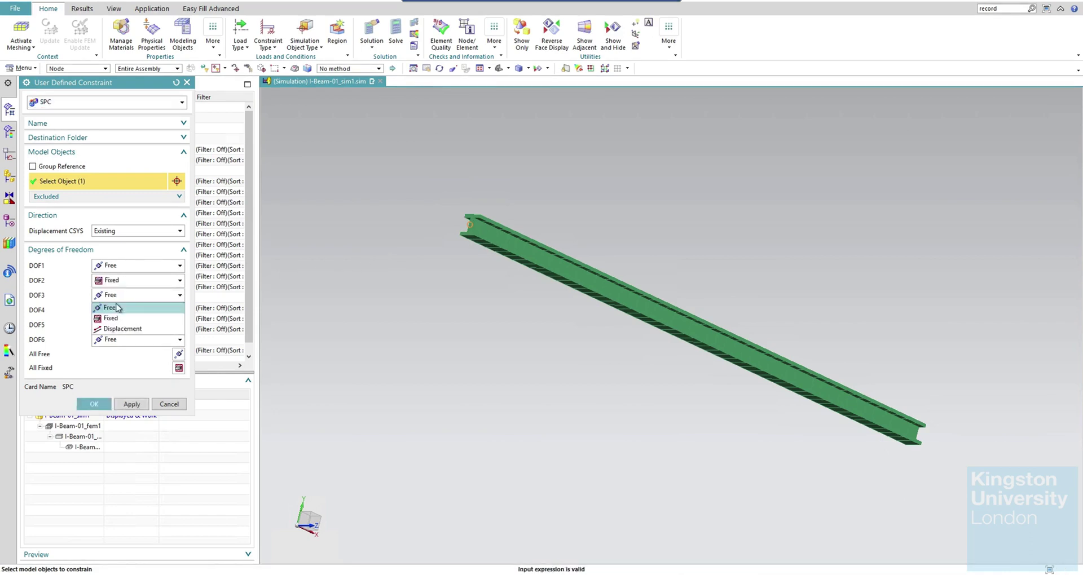
pyautogui.click(111, 318)
pyautogui.click(111, 310)
pyautogui.click(111, 332)
pyautogui.click(111, 330)
pyautogui.click(116, 355)
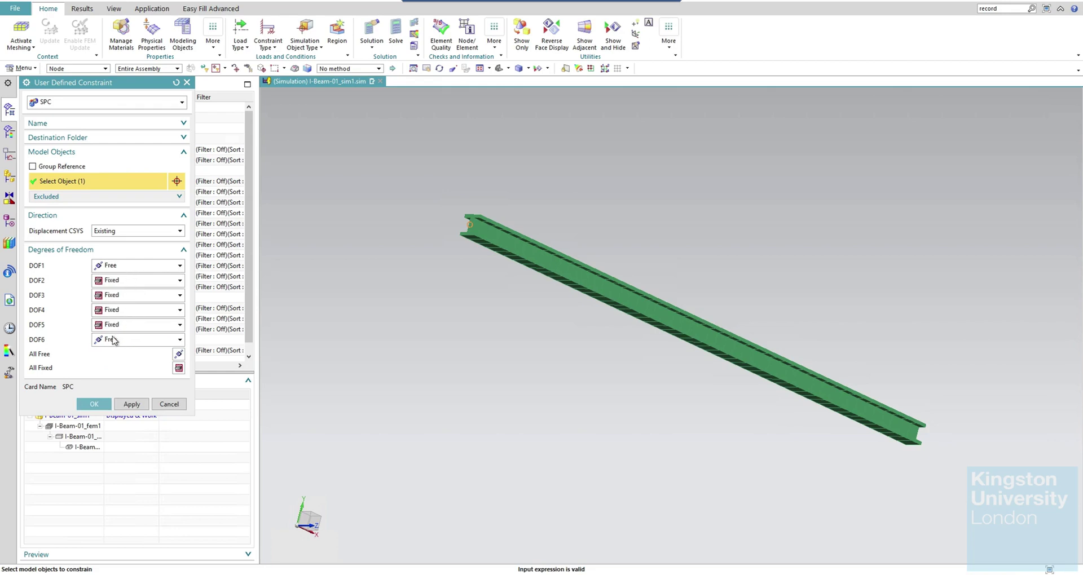
pyautogui.click(103, 405)
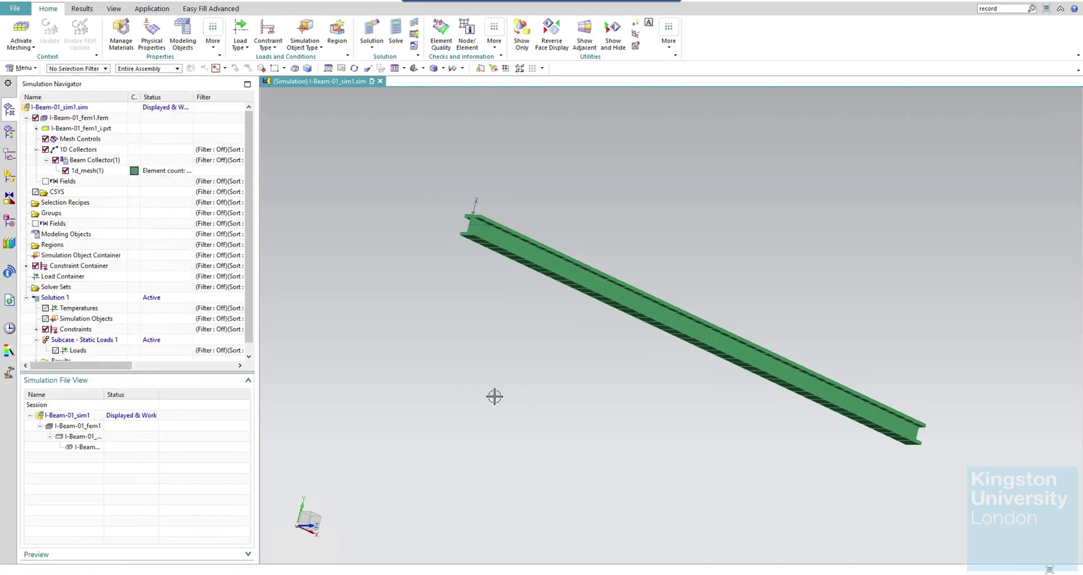
# Create a second User Defined SPC constraint on the node at the beam's opposite end with DOF1, DOF2 and DOF3 Fixed.
pyautogui.click(275, 46)
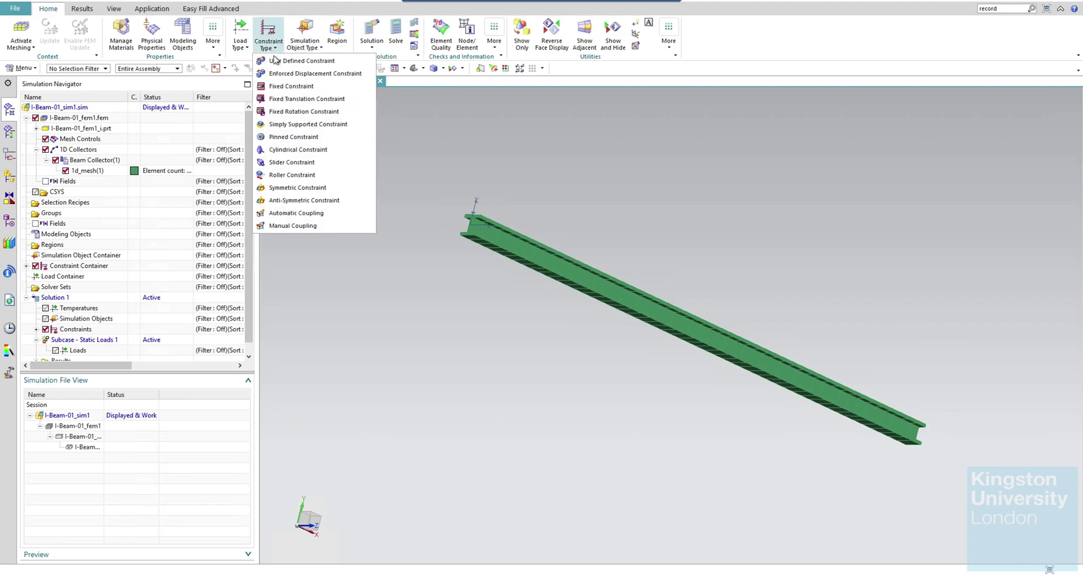
pyautogui.click(392, 120)
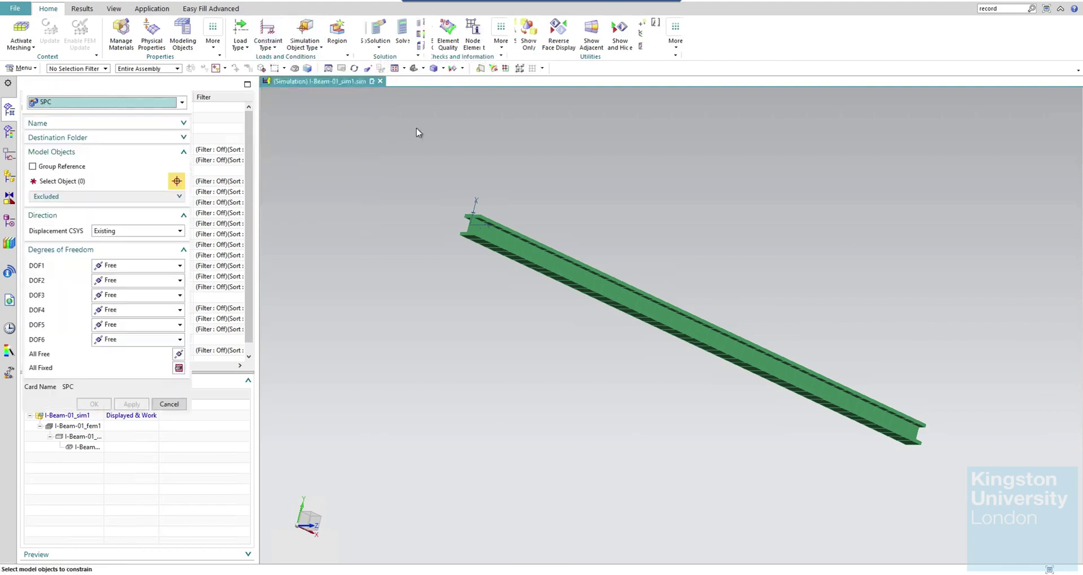
pyautogui.moveTo(901, 322); pyautogui.dragTo(819, 273, button='middle')
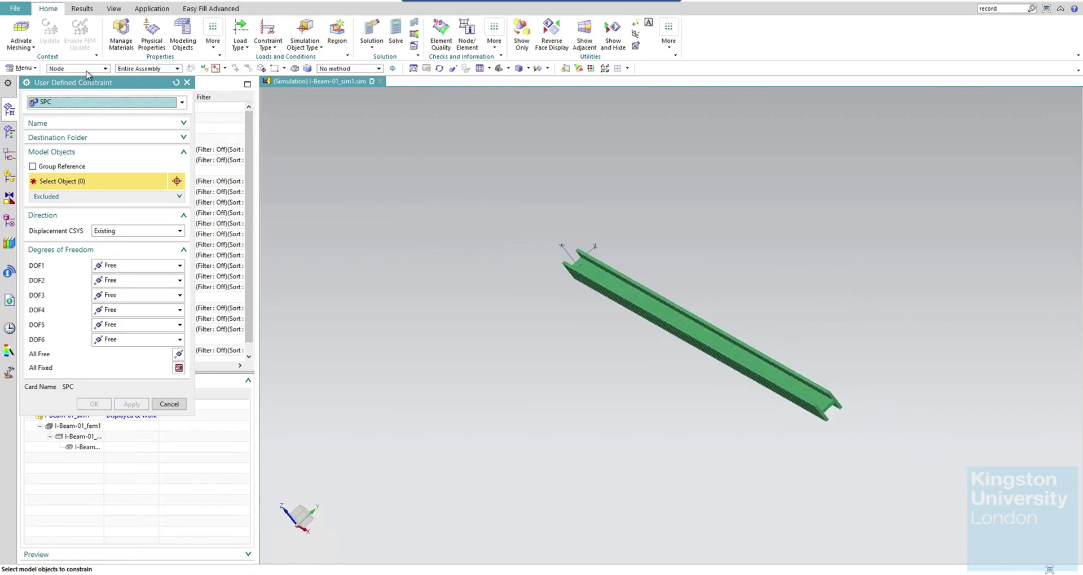
pyautogui.click(830, 408)
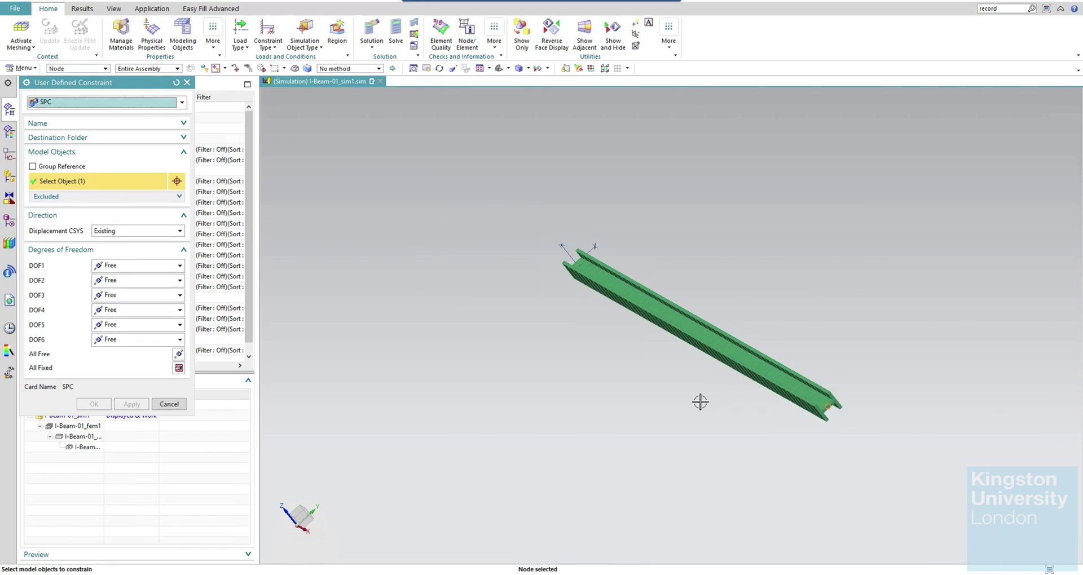
pyautogui.click(145, 264)
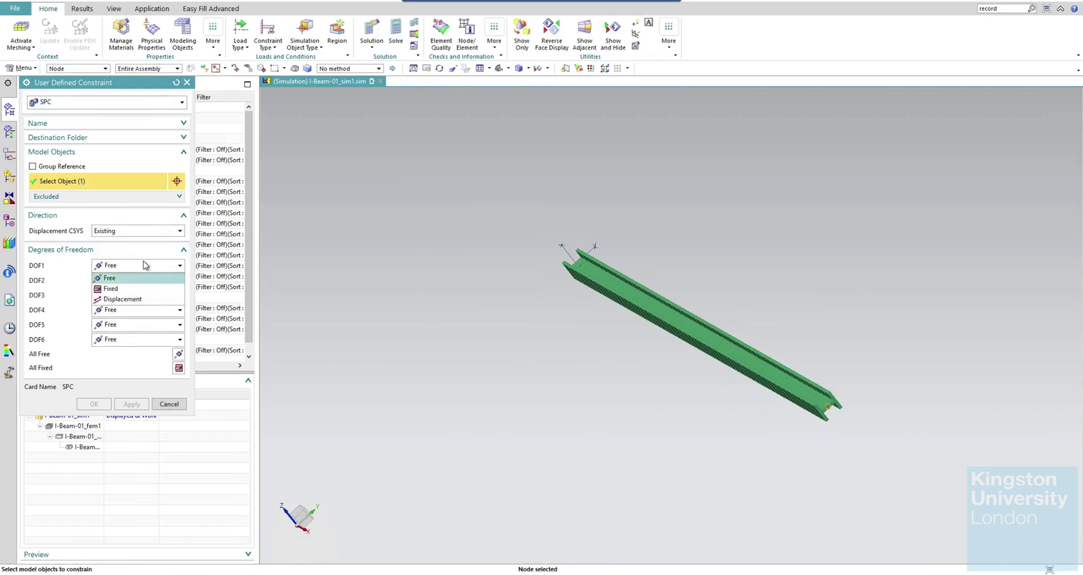
pyautogui.click(136, 289)
pyautogui.click(119, 282)
pyautogui.click(113, 303)
pyautogui.click(118, 295)
pyautogui.click(113, 319)
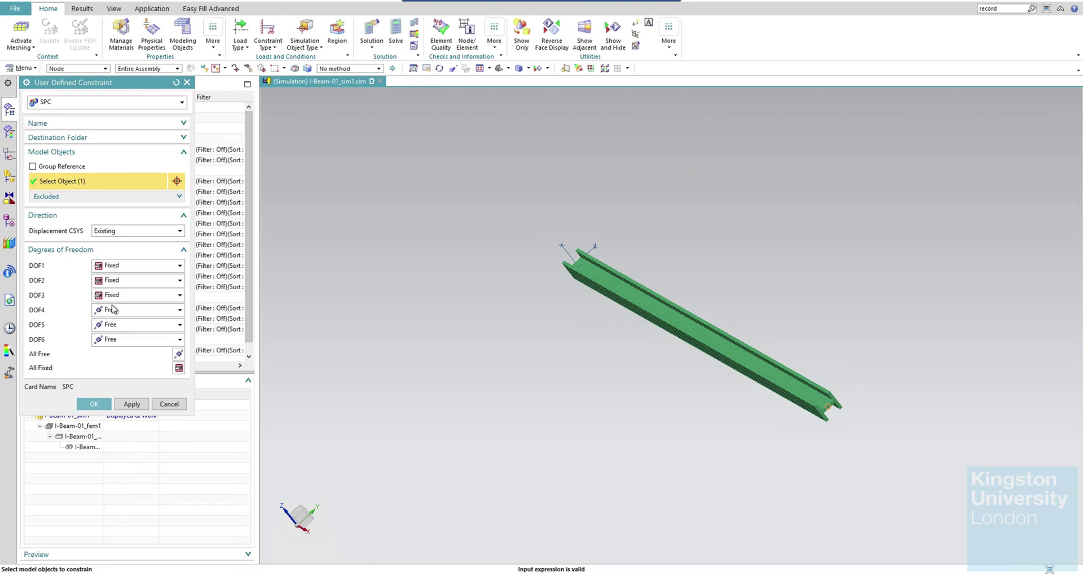
pyautogui.click(93, 405)
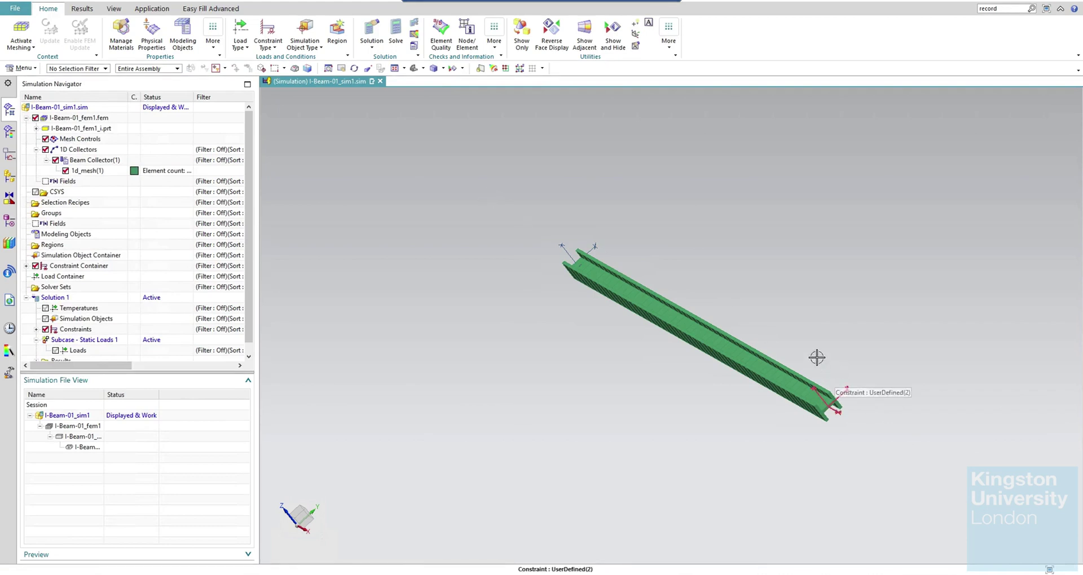
# Start a Magnitude and Direction force load and select node 26 at the middle of the beam.
pyautogui.click(246, 49)
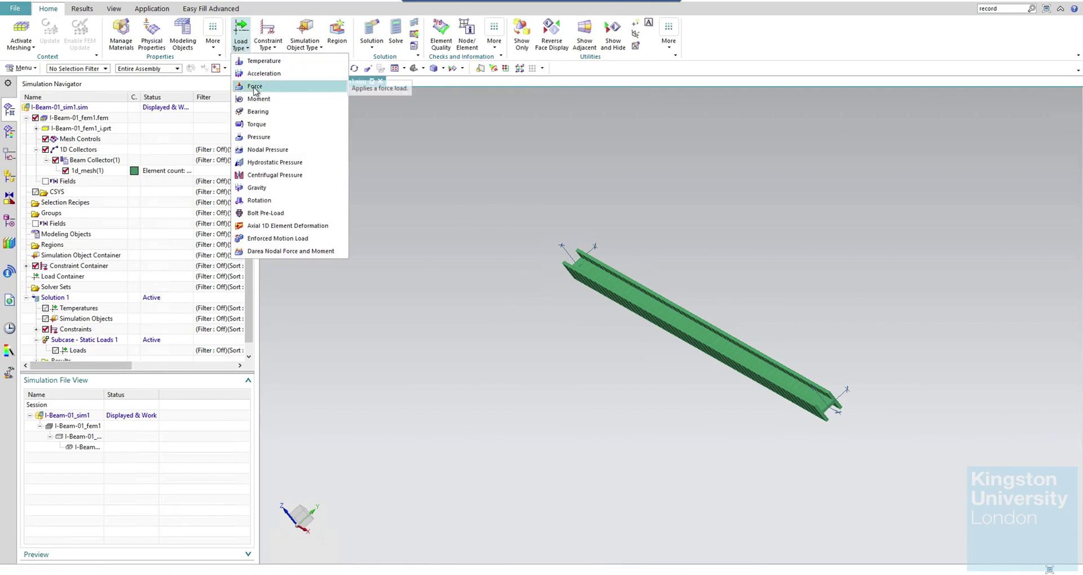
pyautogui.click(253, 88)
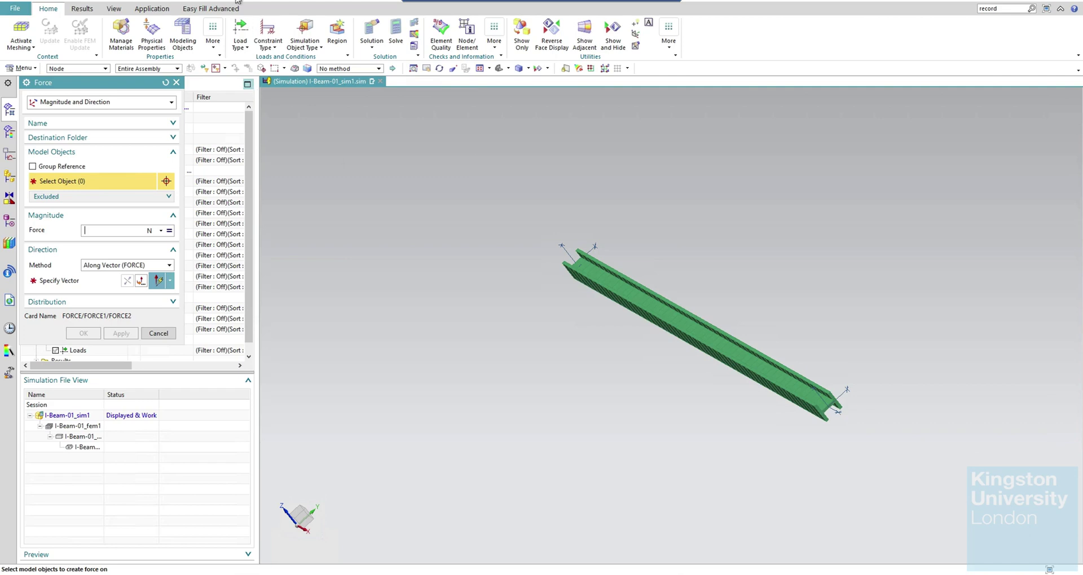
pyautogui.click(88, 70)
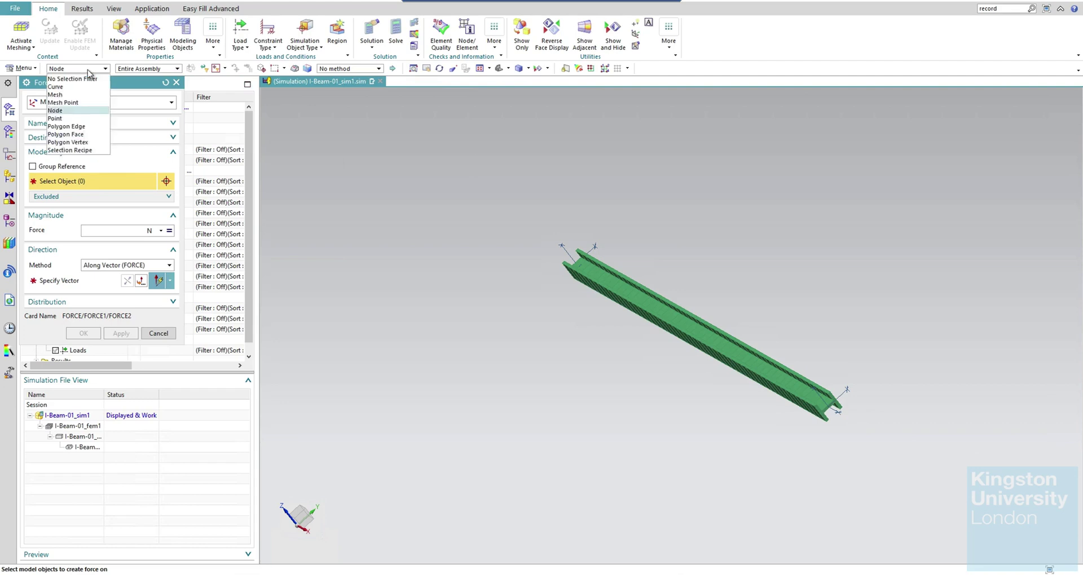
pyautogui.click(73, 111)
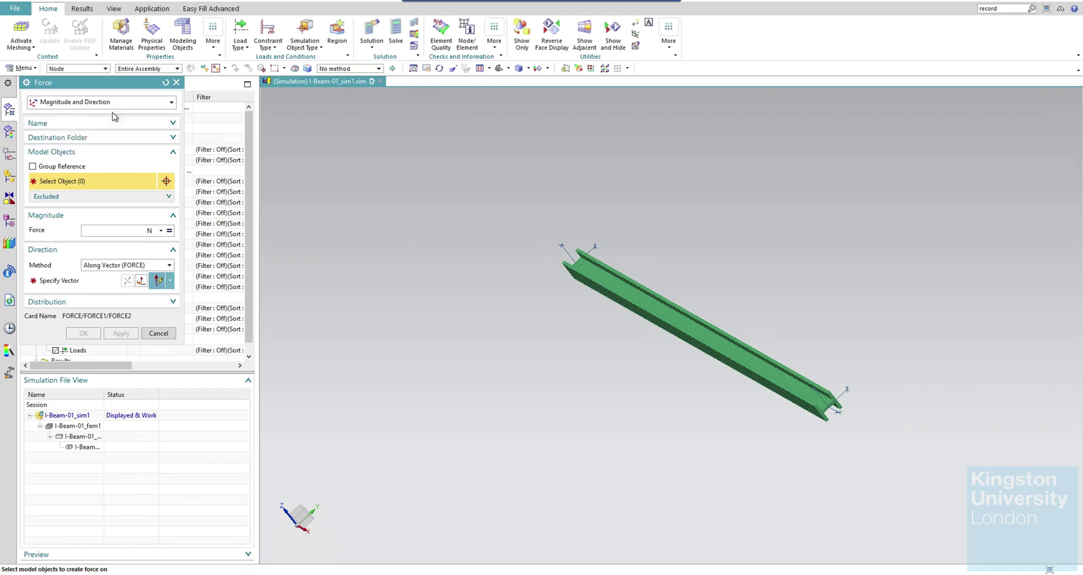
pyautogui.click(701, 335)
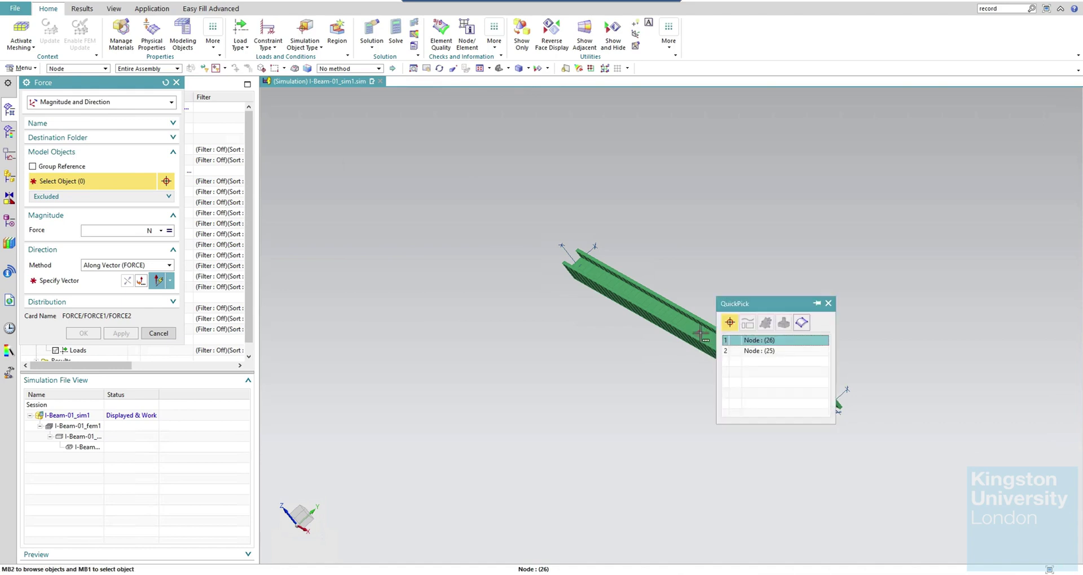
pyautogui.click(771, 341)
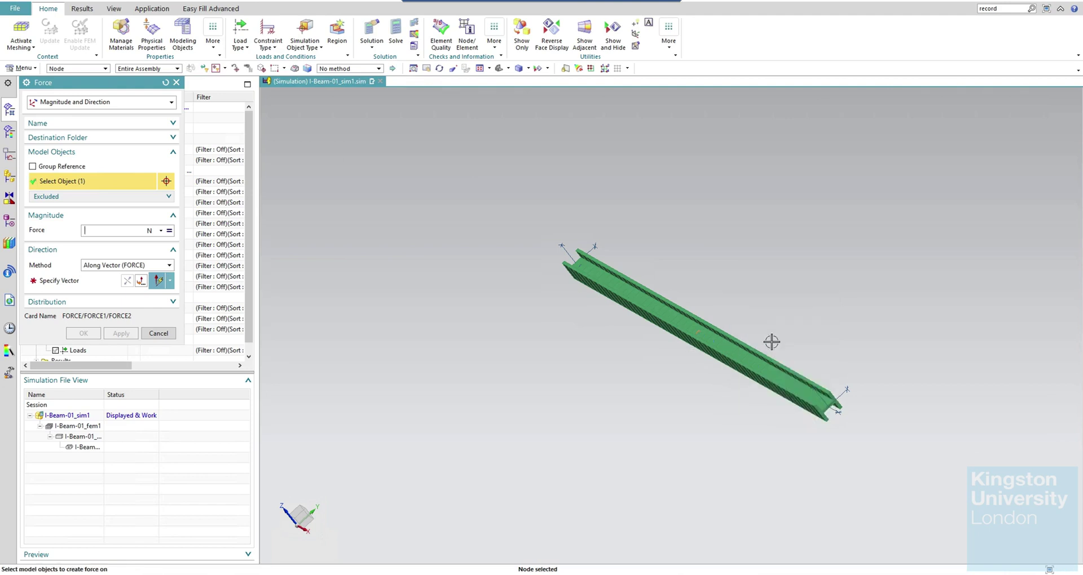
# Set the force to 500 N along the reversed Y-axis direction and create the load.
pyautogui.click(131, 230)
pyautogui.click(57, 280)
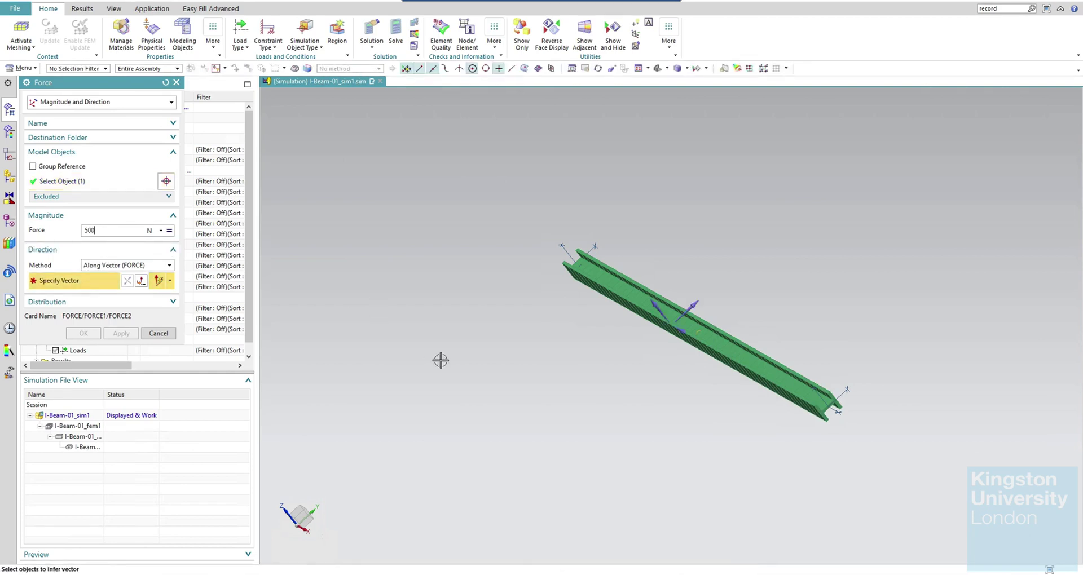
pyautogui.moveTo(597, 401); pyautogui.dragTo(632, 423, button='middle')
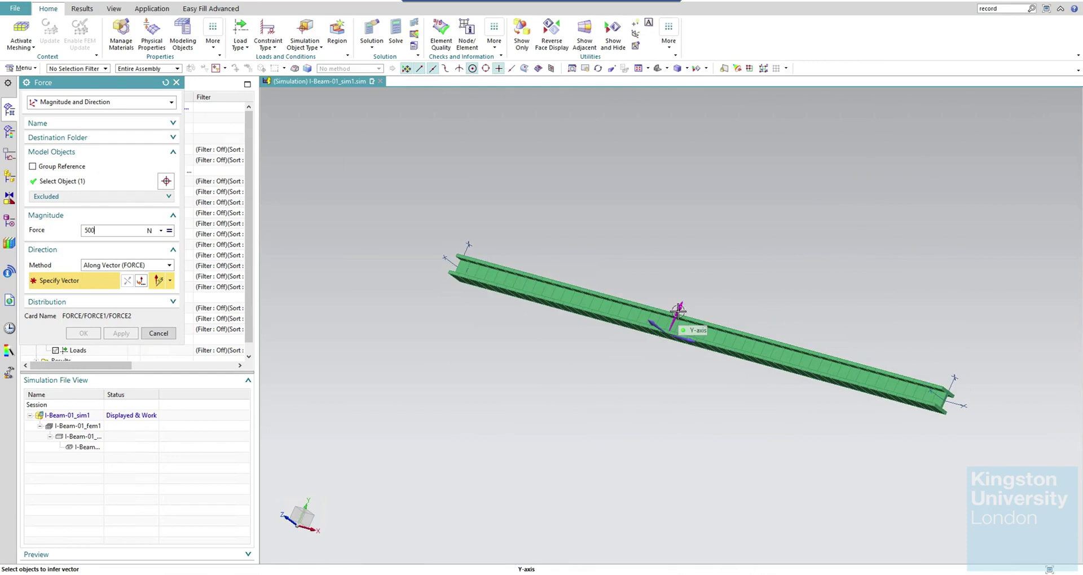
pyautogui.click(678, 310)
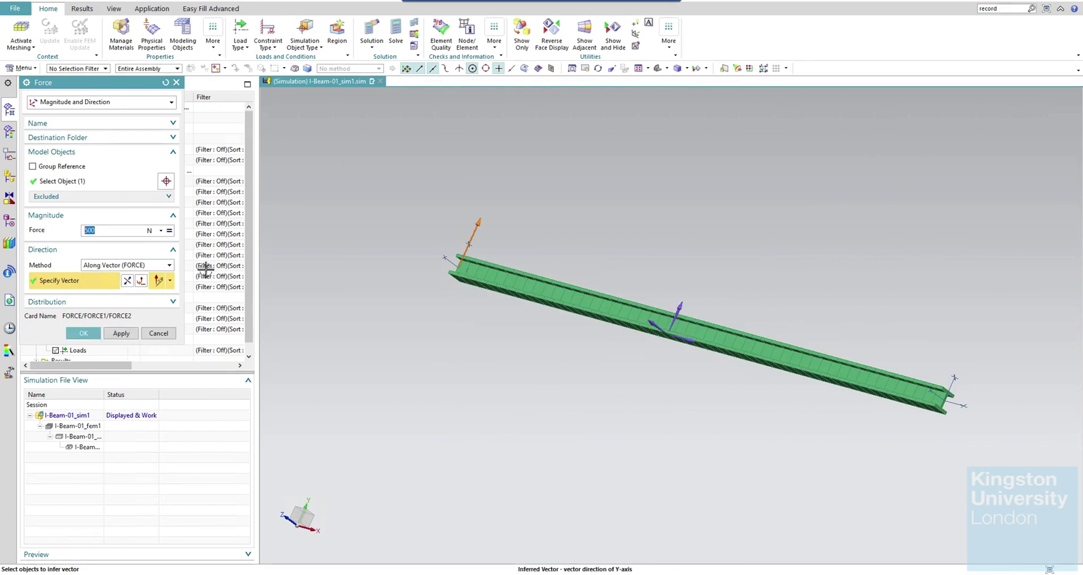
pyautogui.click(128, 281)
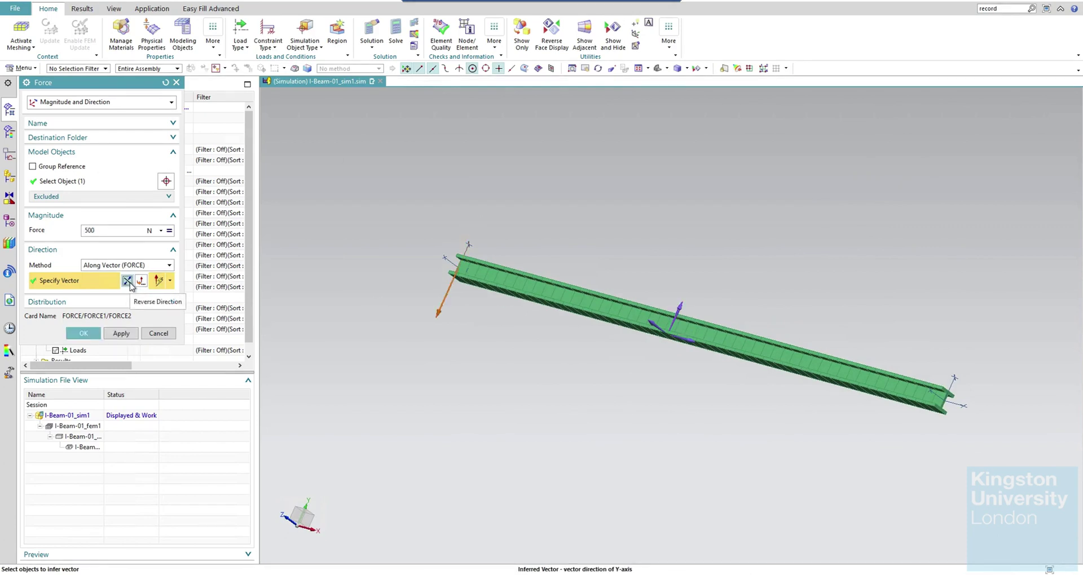
pyautogui.click(83, 334)
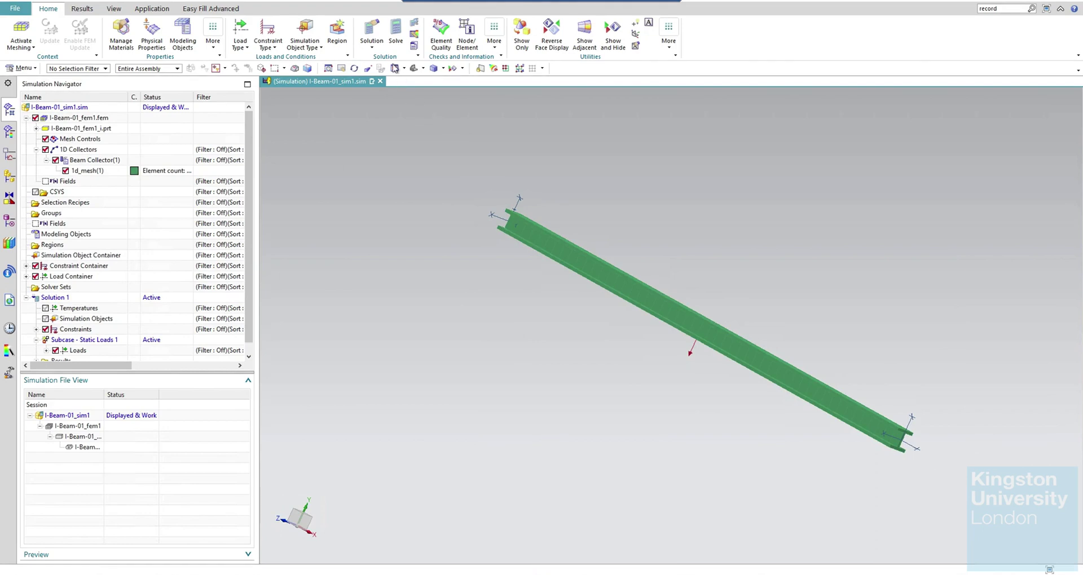
# Solve Solution 1 with the model setup check enabled, skip the message review and close the job monitor and information window.
pyautogui.click(396, 40)
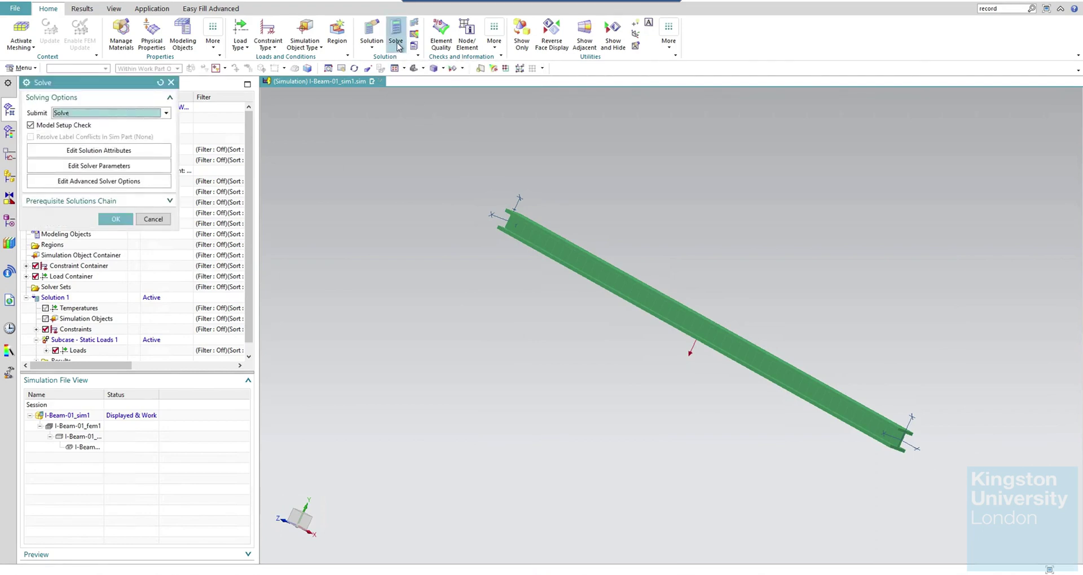
pyautogui.click(115, 218)
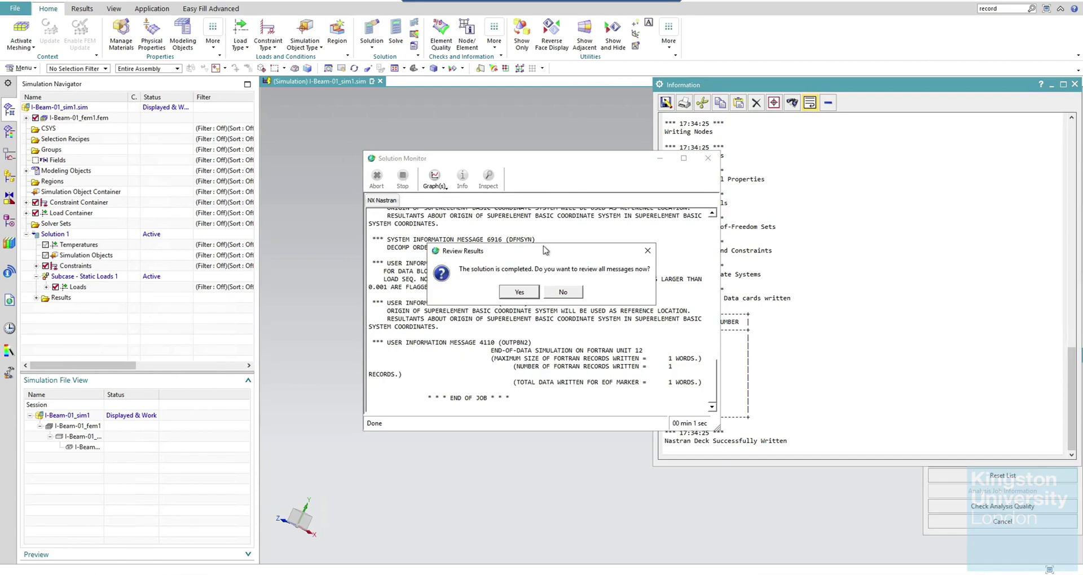
pyautogui.click(561, 292)
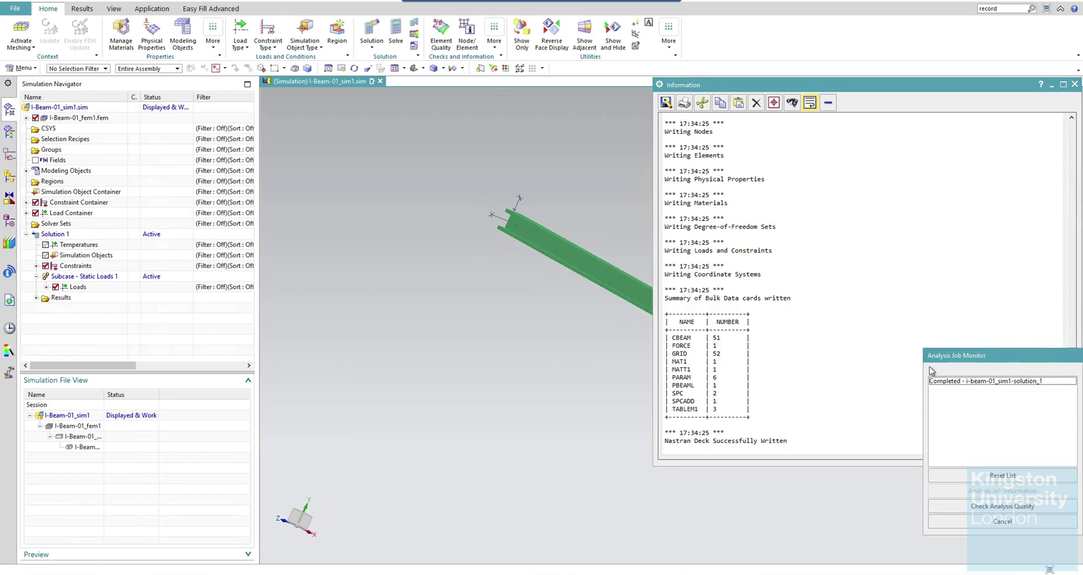
pyautogui.click(1002, 521)
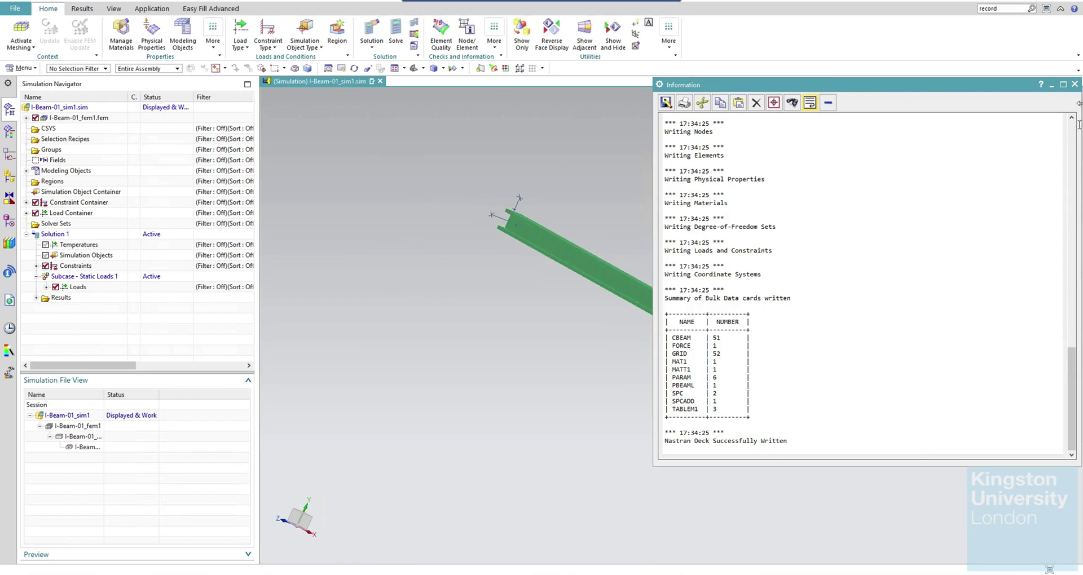
pyautogui.click(1074, 84)
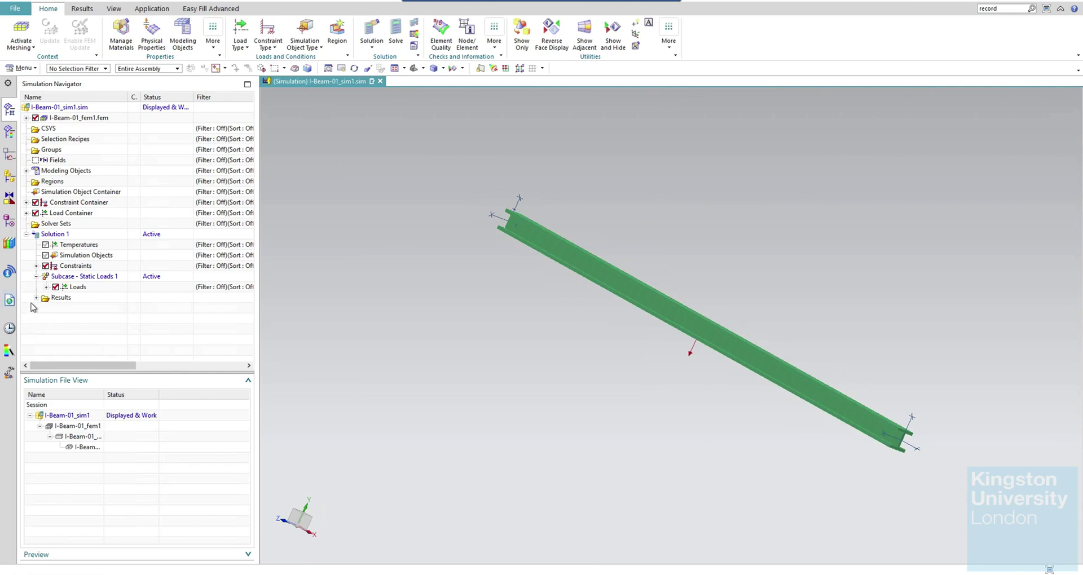
# Open the Structural results of Solution 1 and display the element-nodal Von-Mises stress contour.
pyautogui.click(36, 299)
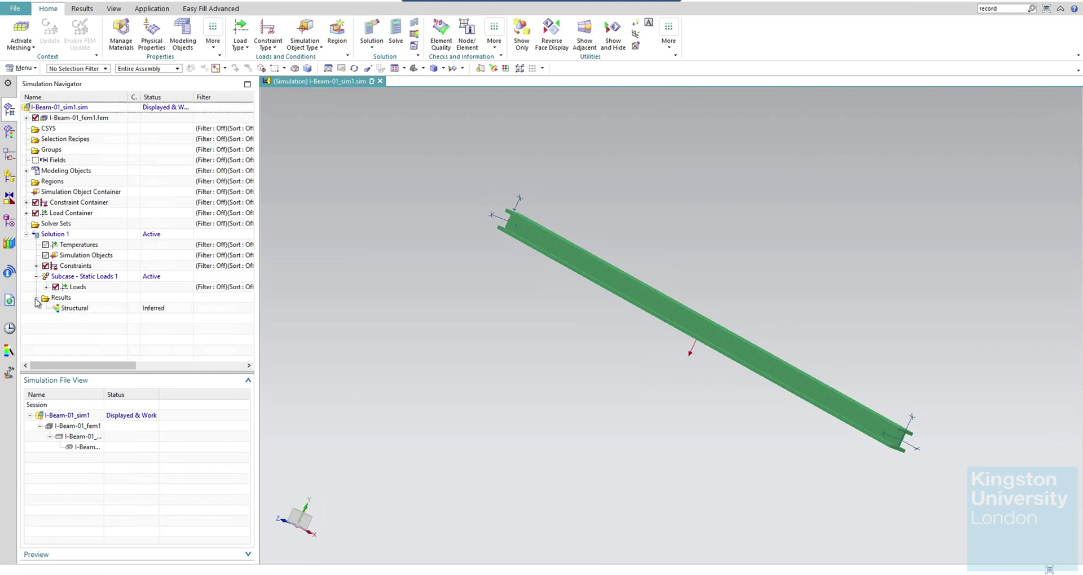
pyautogui.doubleClick(76, 308)
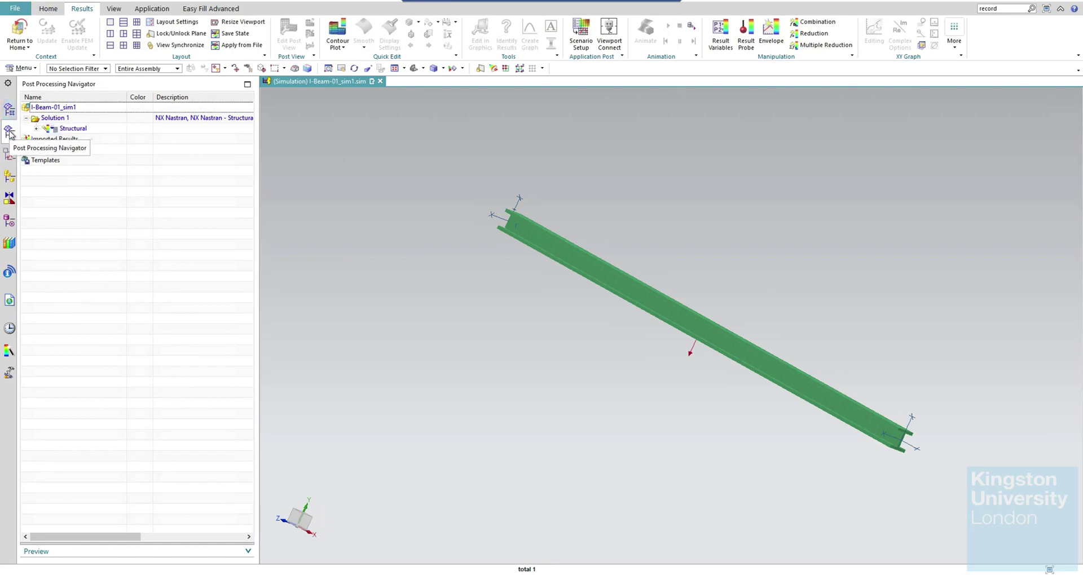
pyautogui.click(38, 129)
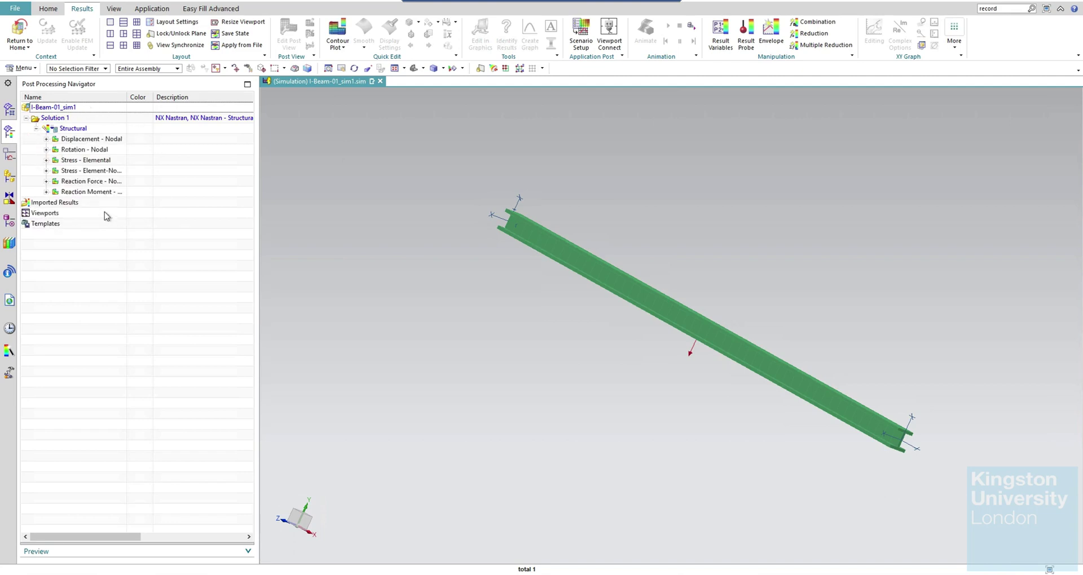
pyautogui.moveTo(128, 97); pyautogui.dragTo(160, 97)
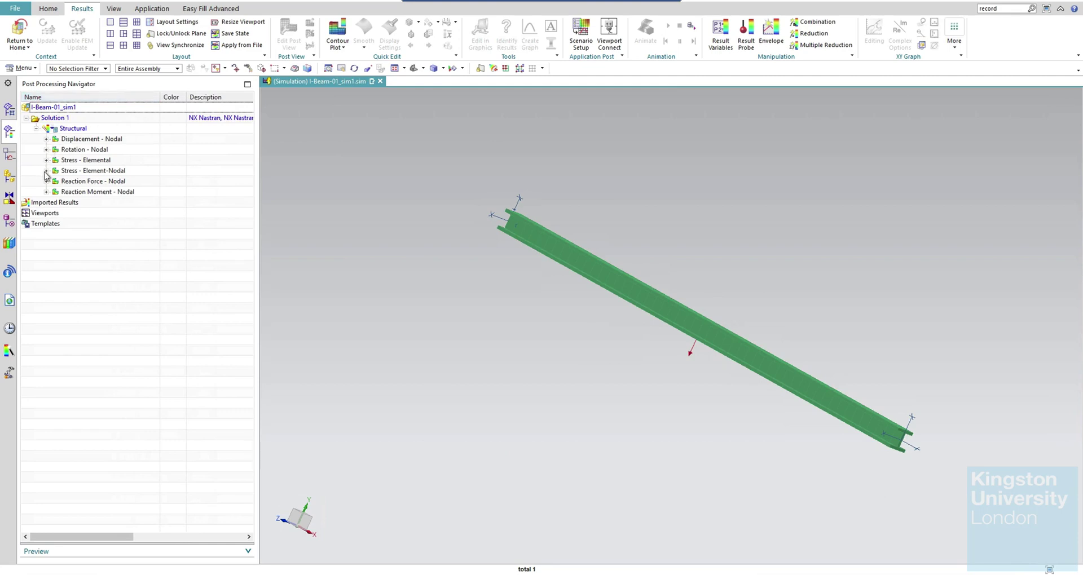
pyautogui.click(46, 171)
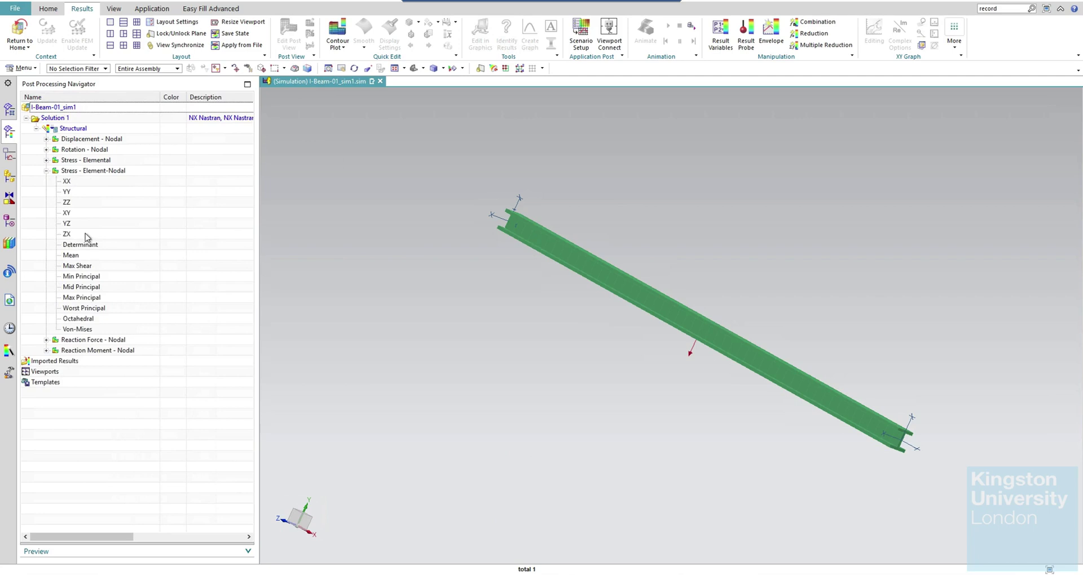
pyautogui.doubleClick(77, 329)
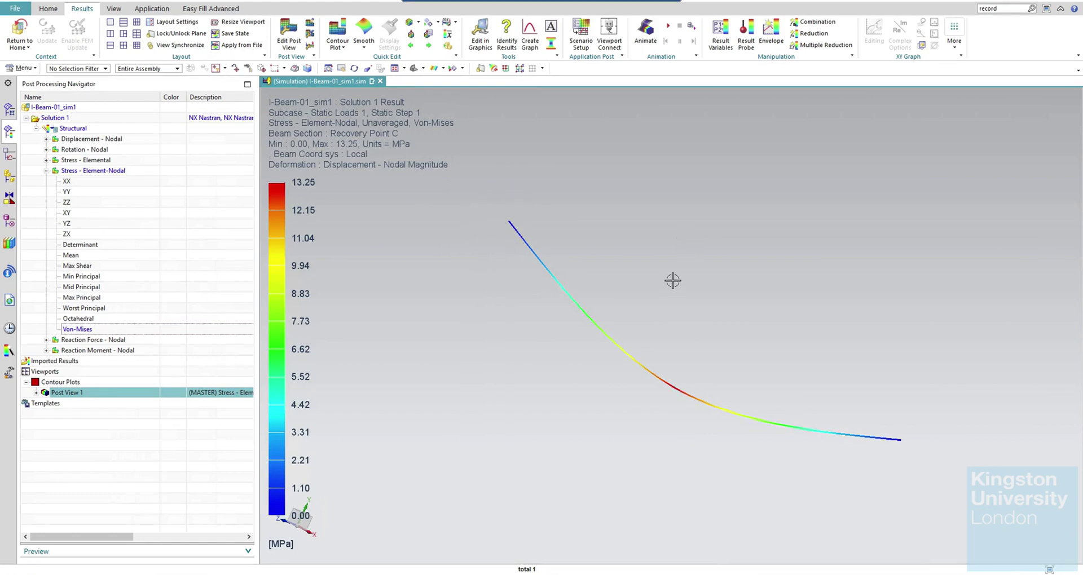
# Animate the Von-Mises stress result and set the synchronized frame delay to 50 ms.
pyautogui.click(643, 34)
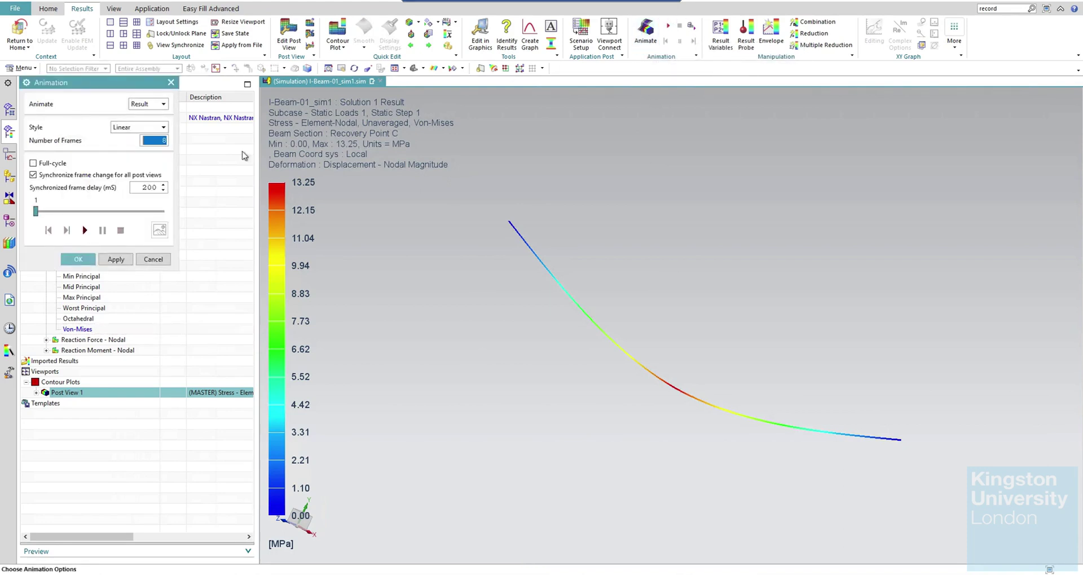
pyautogui.click(84, 231)
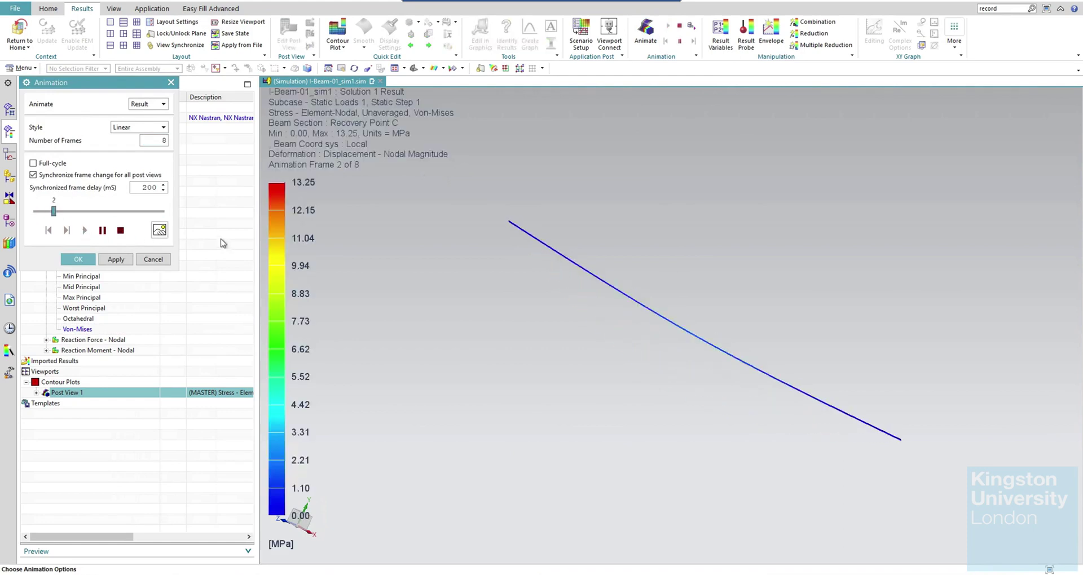
pyautogui.doubleClick(149, 188)
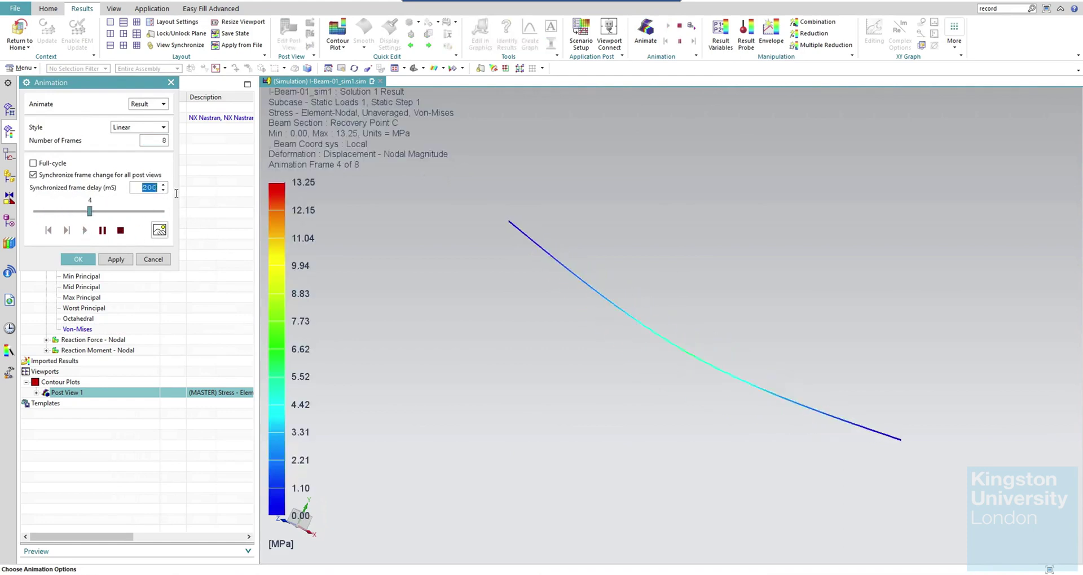
pyautogui.write('100')
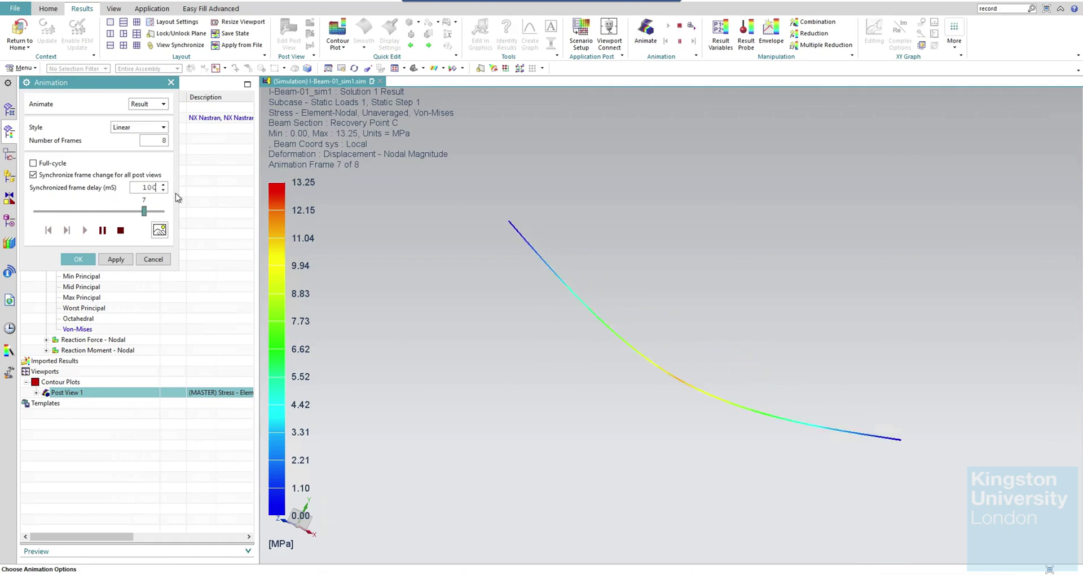
pyautogui.press('Return')
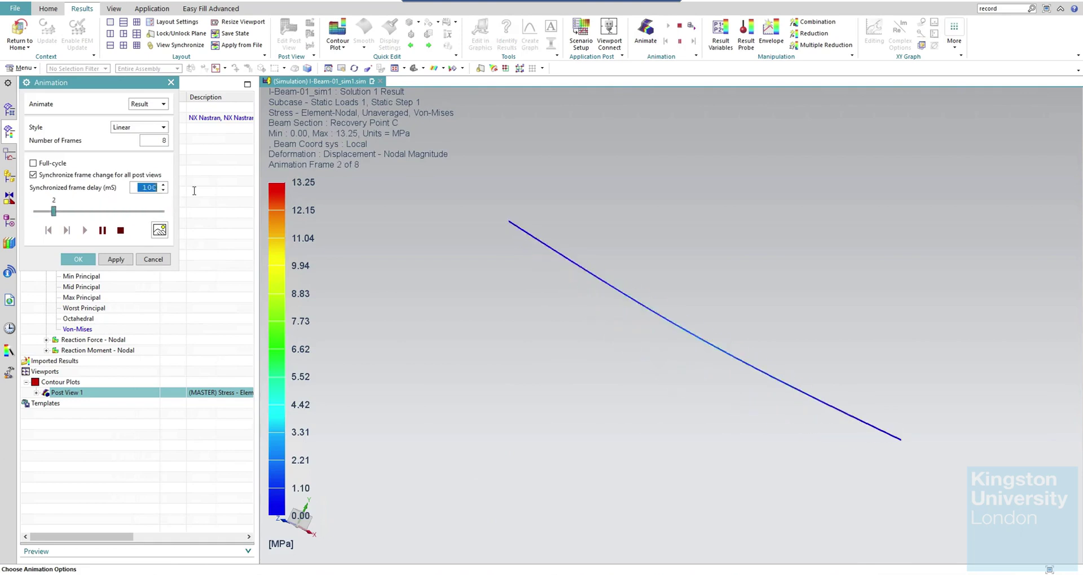
pyautogui.write('50')
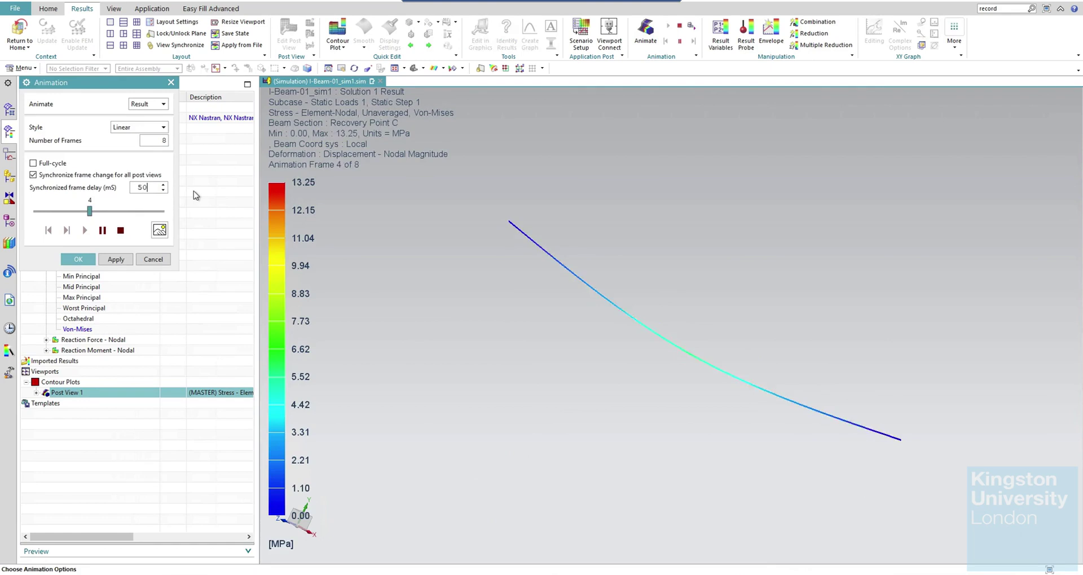
pyautogui.click(78, 259)
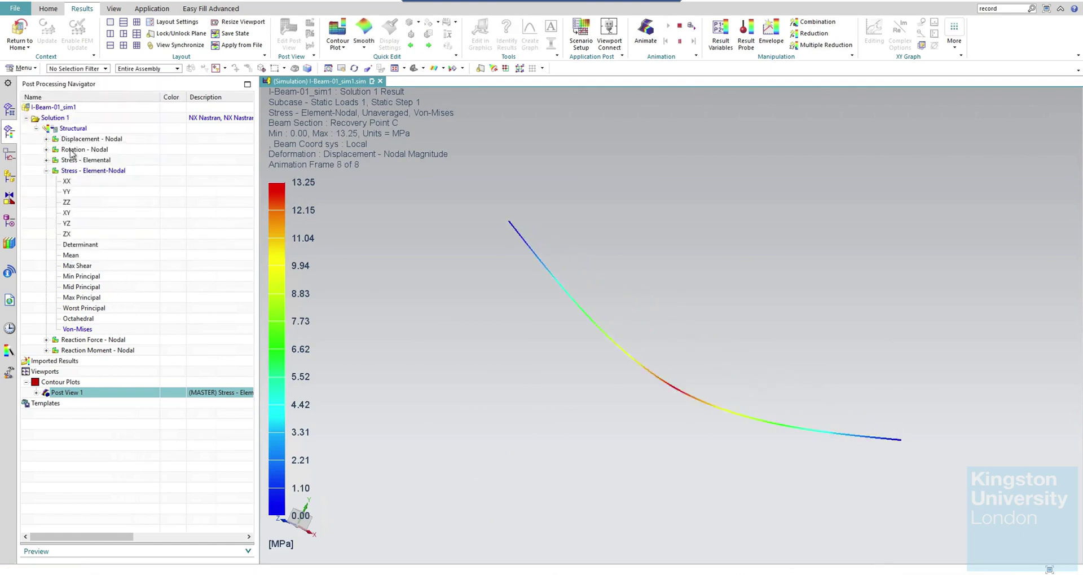
# Display the nodal displacement magnitude contour and stop the animation.
pyautogui.click(47, 138)
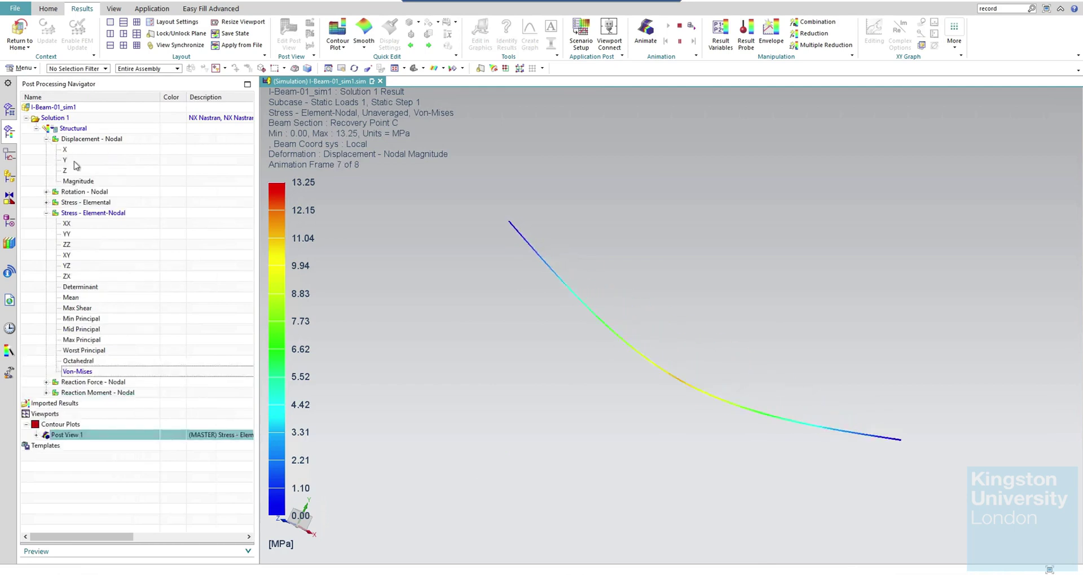
pyautogui.doubleClick(79, 181)
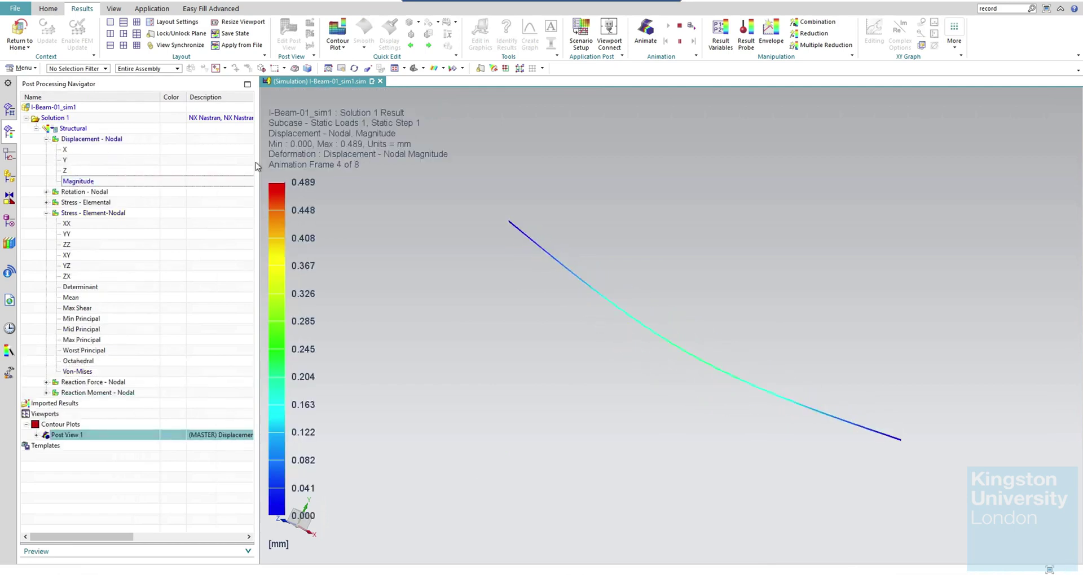
pyautogui.click(680, 25)
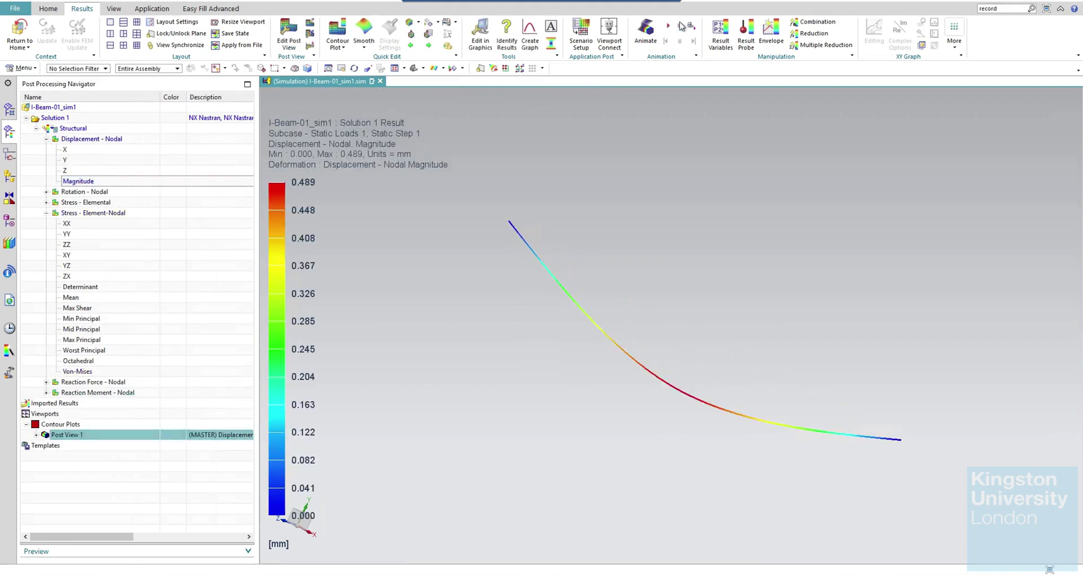